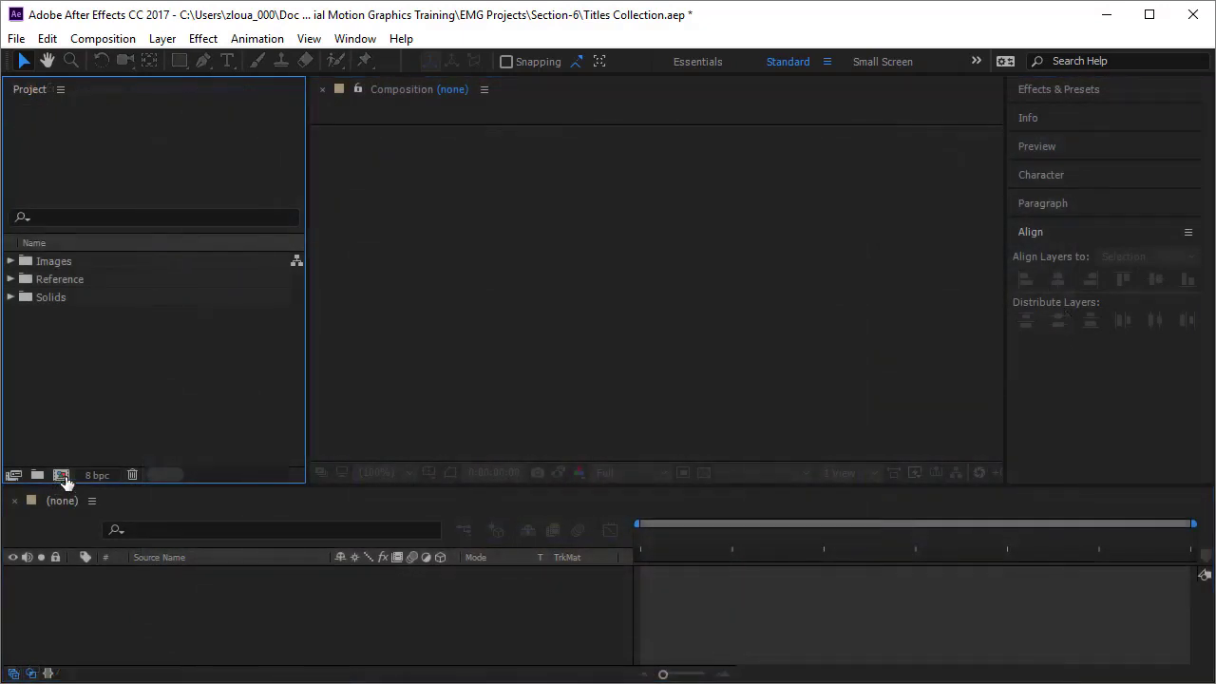
- Create the 1280×720, 25 fps, 10-second comp '03-Title Time Remap' and select the forest photo in Images
{"action": "left_click", "coordinate": [59, 474]}
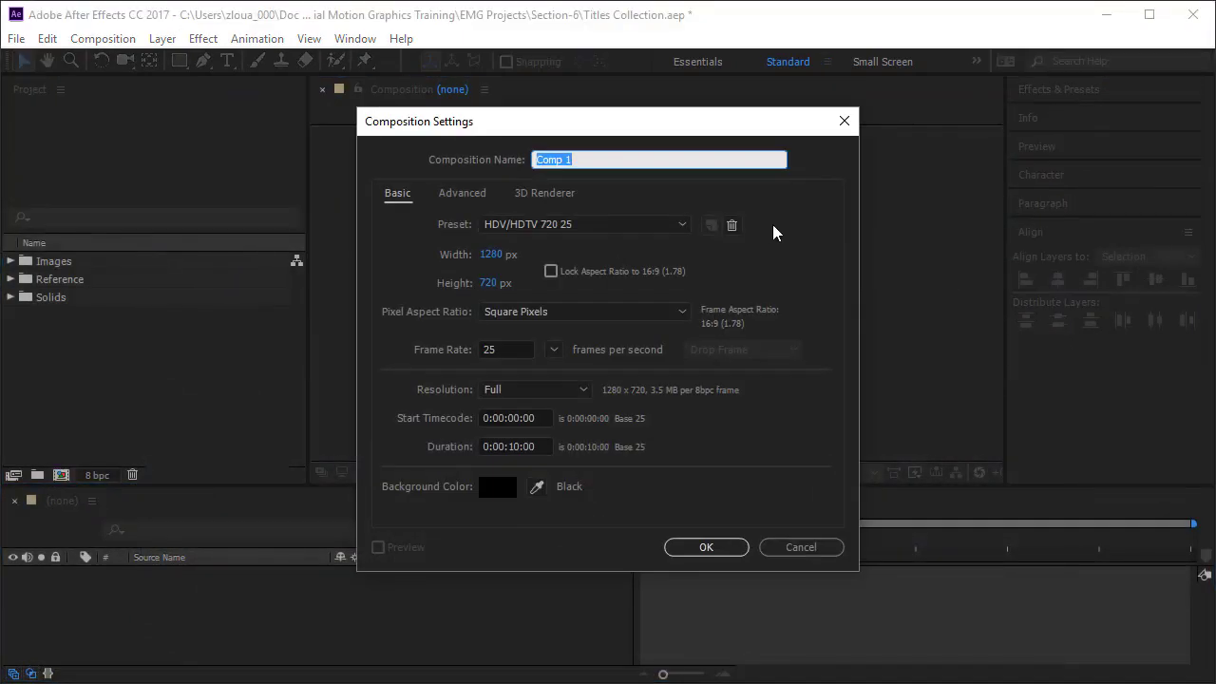
{"action": "type", "text": "03-Title RemapTime"}
{"action": "left_click", "coordinate": [724, 549]}
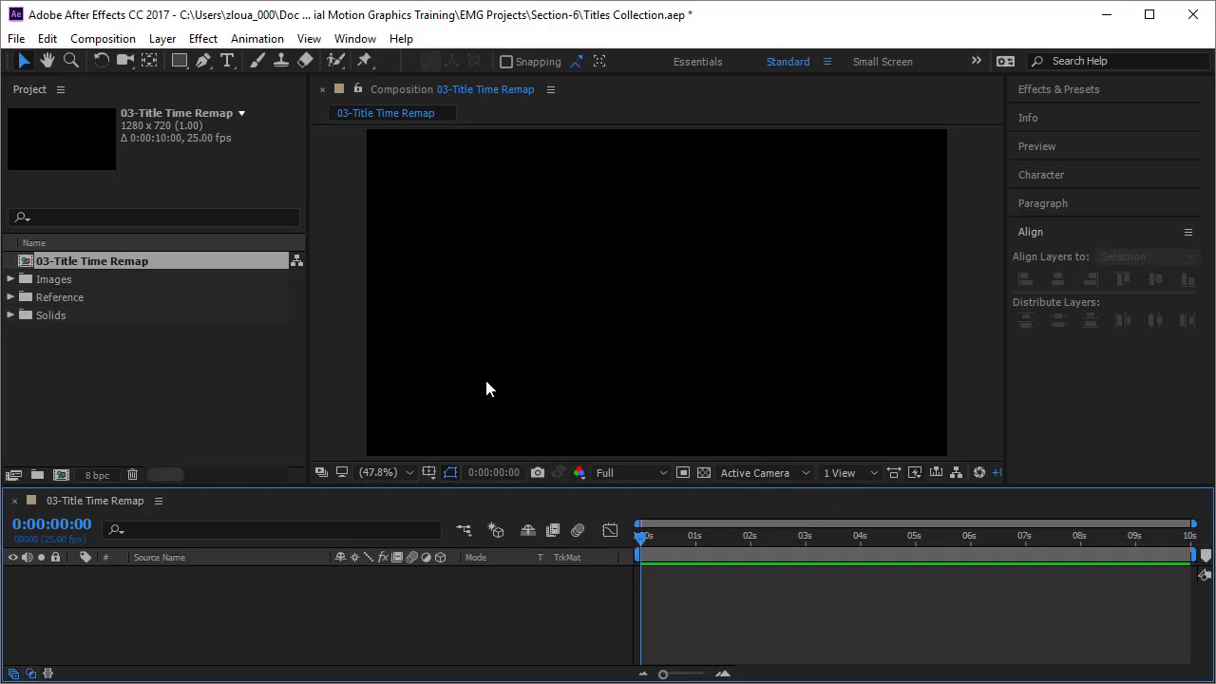
{"action": "left_click", "coordinate": [11, 278]}
{"action": "left_click", "coordinate": [97, 297]}
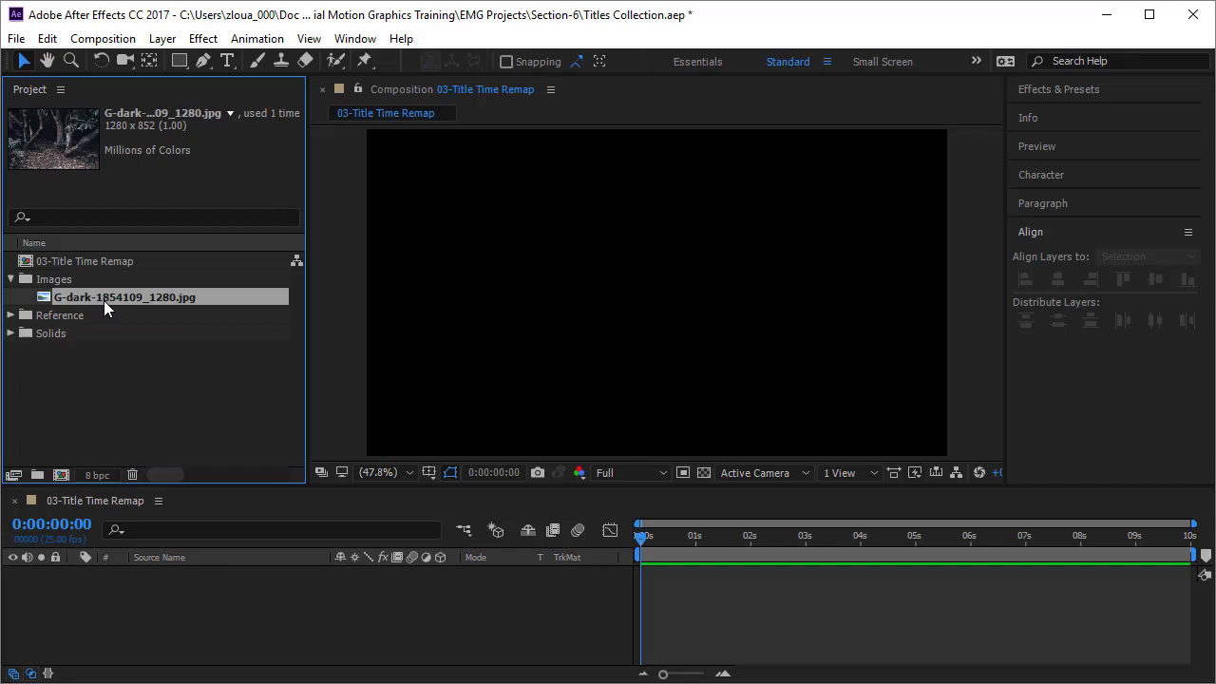
- Add G-dark-1854109_1280.jpg to the timeline as layer 1 and show Effects & Presets
{"action": "left_click_drag", "start_coordinate": [103, 300], "coordinate": [161, 591]}
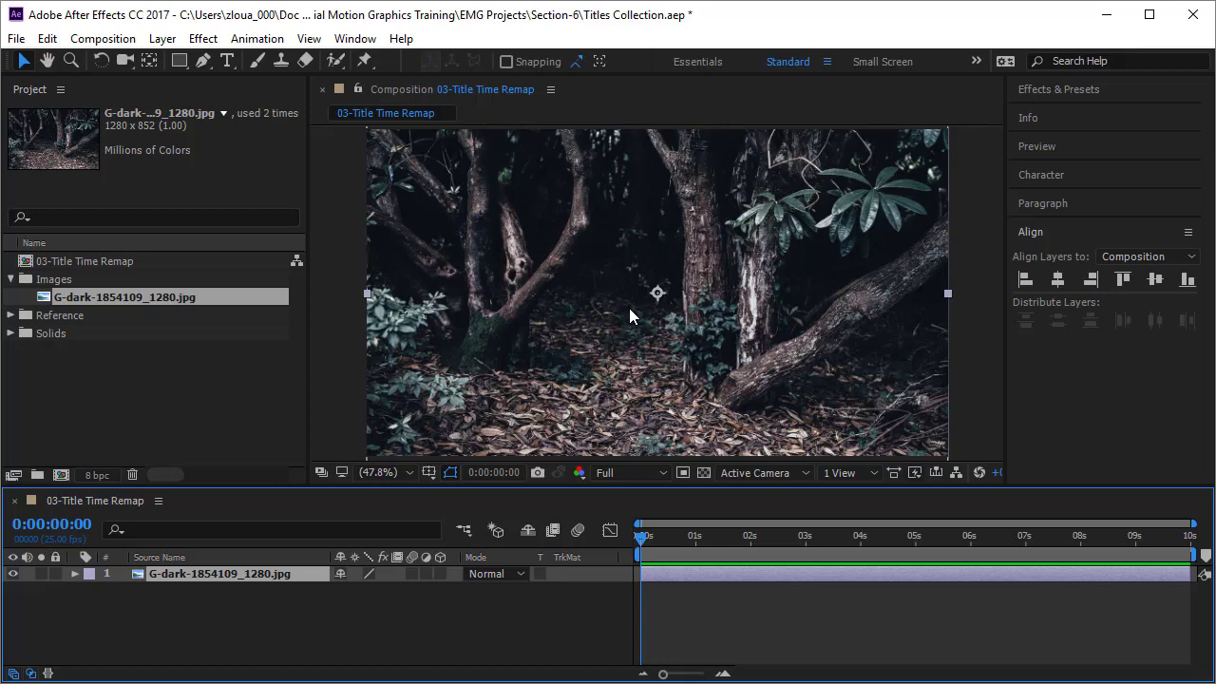
{"action": "left_click", "coordinate": [1092, 90]}
- Search 'blur' and apply Gaussian Blur to the forest photo layer
{"action": "left_click", "coordinate": [1089, 114]}
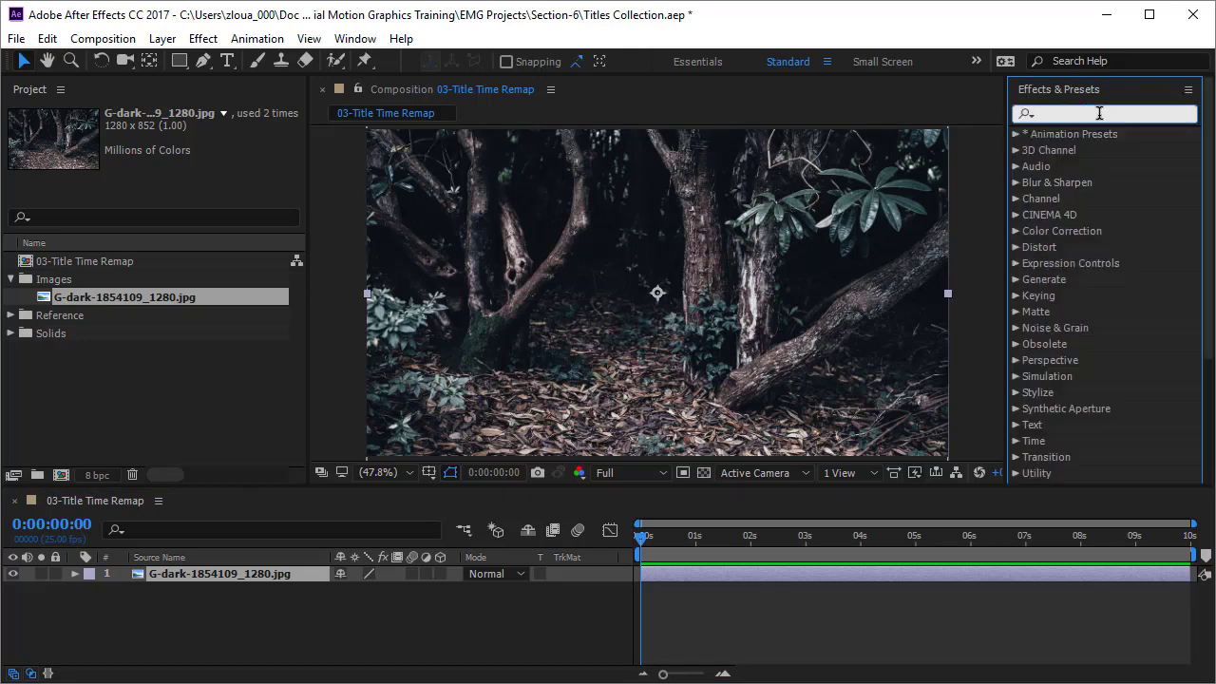
{"action": "type", "text": "blur"}
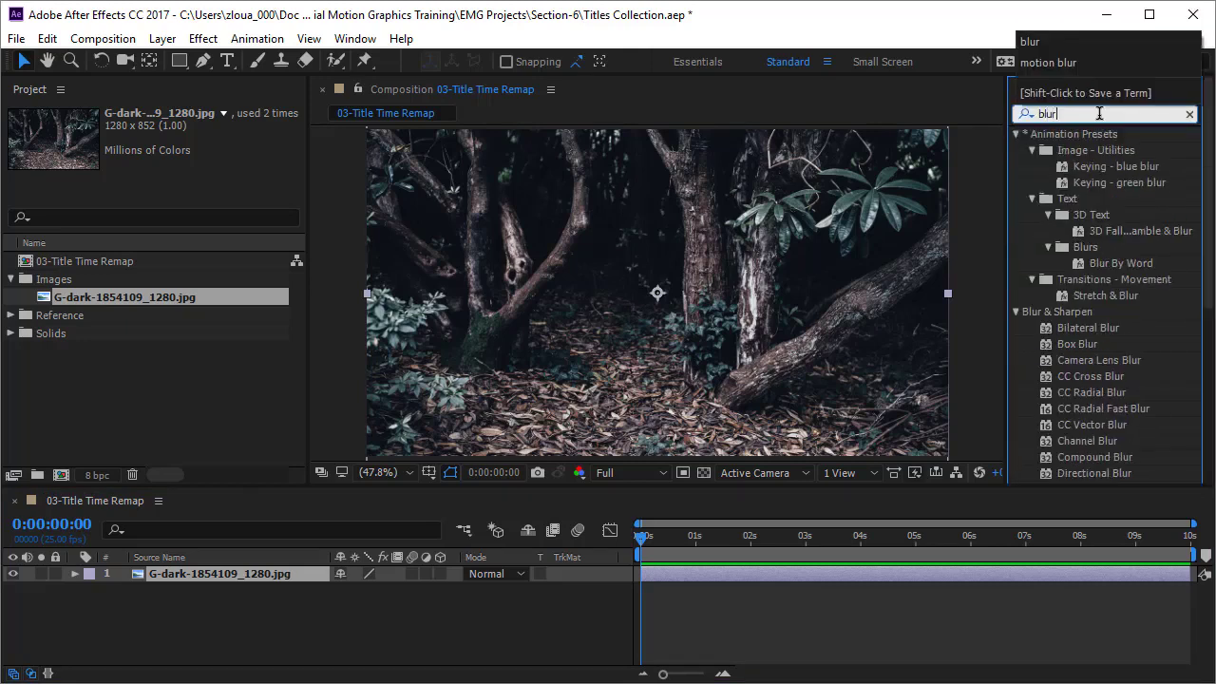
{"action": "scroll", "coordinate": [1054, 321], "scroll_direction": "down", "scroll_amount": 3}
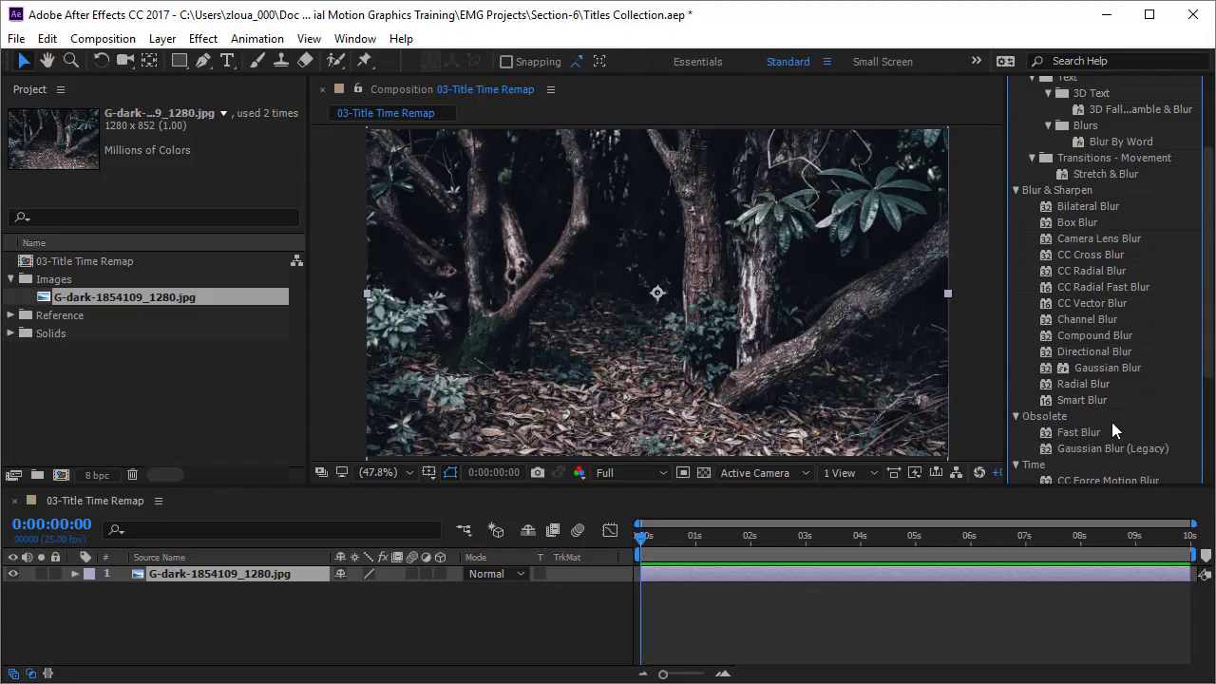
{"action": "left_click", "coordinate": [1135, 367]}
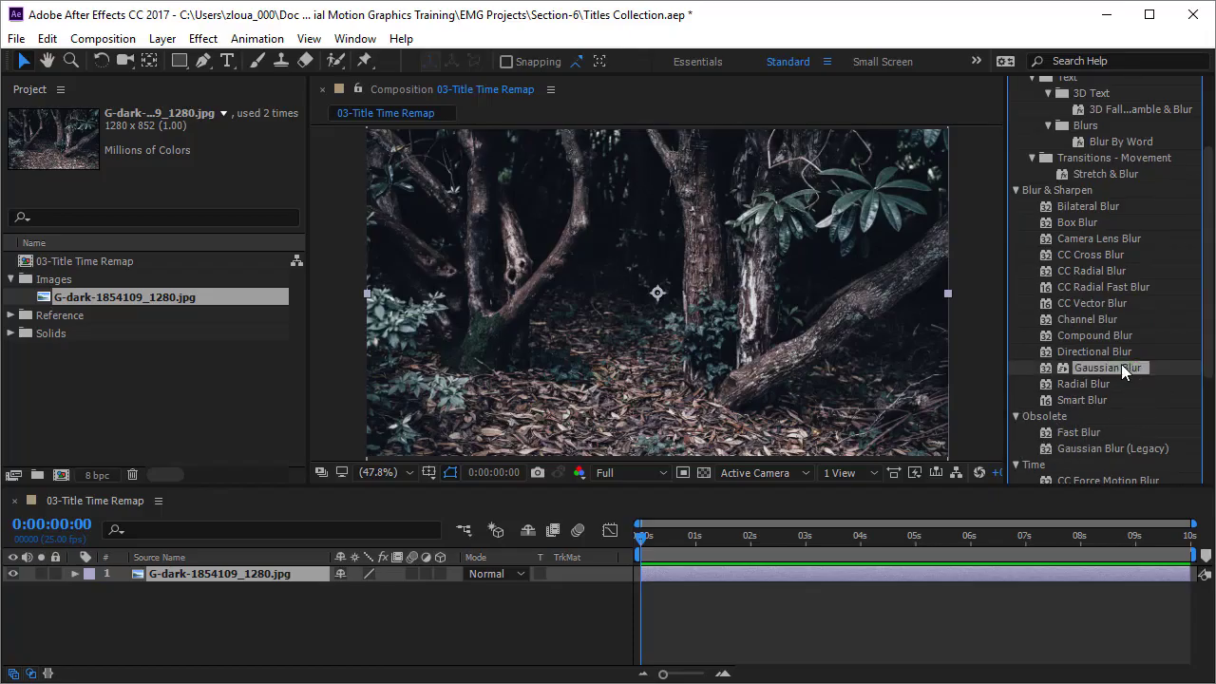
{"action": "left_click_drag", "start_coordinate": [1121, 368], "coordinate": [789, 339]}
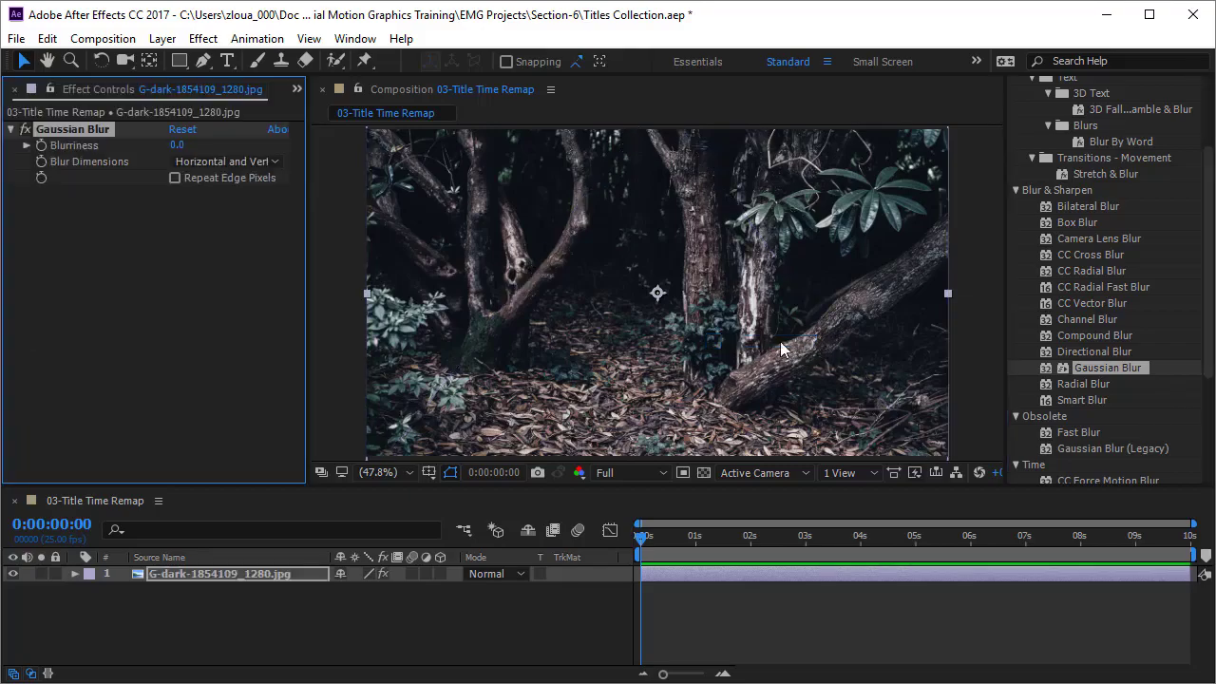
- Raise Gaussian Blur's Blurriness to about 53.5 and lock the forest layer
{"action": "left_click_drag", "start_coordinate": [177, 145], "coordinate": [588, 186]}
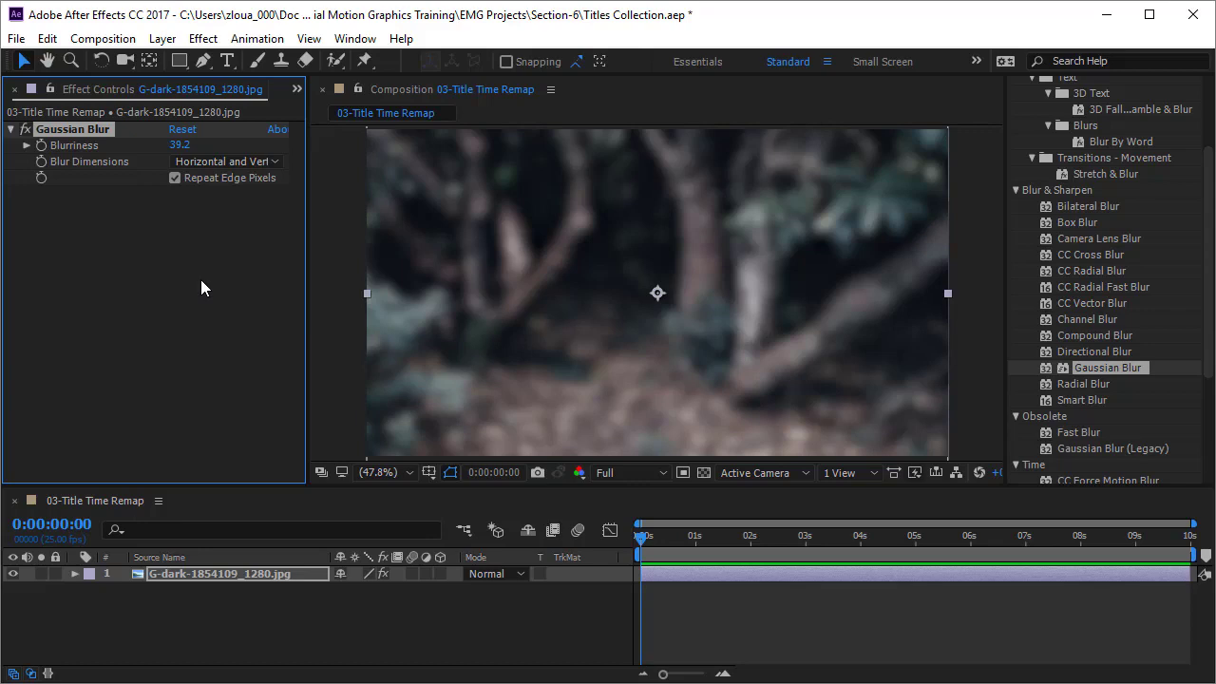
{"action": "left_click_drag", "start_coordinate": [185, 149], "coordinate": [329, 154]}
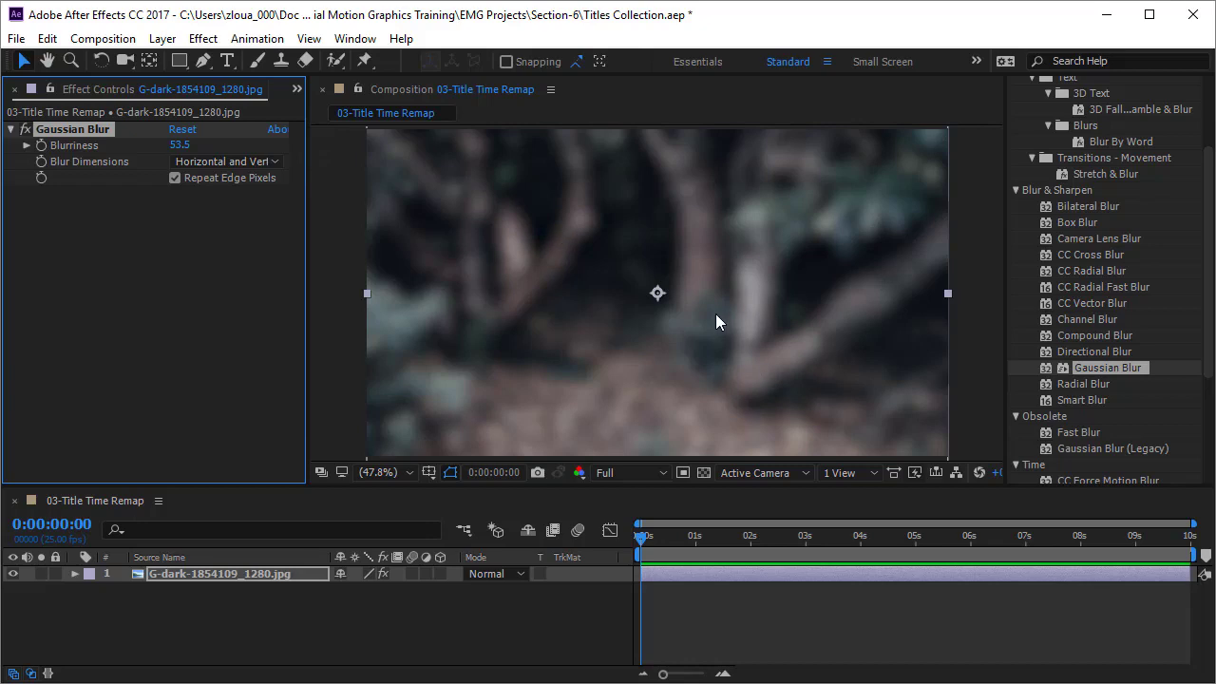
{"action": "left_click", "coordinate": [59, 573]}
- Draw a rounded rectangle over the background centre with a 12 px blue stroke, anchor point centred
{"action": "left_click", "coordinate": [14, 88]}
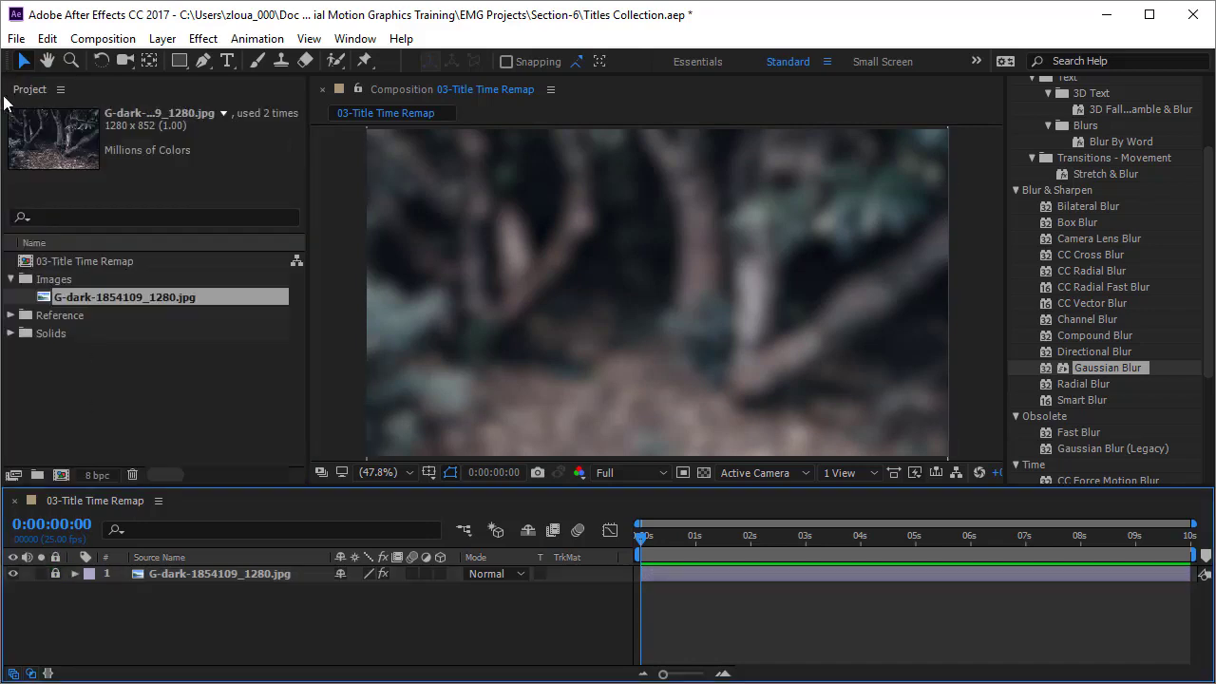
{"action": "left_click", "coordinate": [124, 381]}
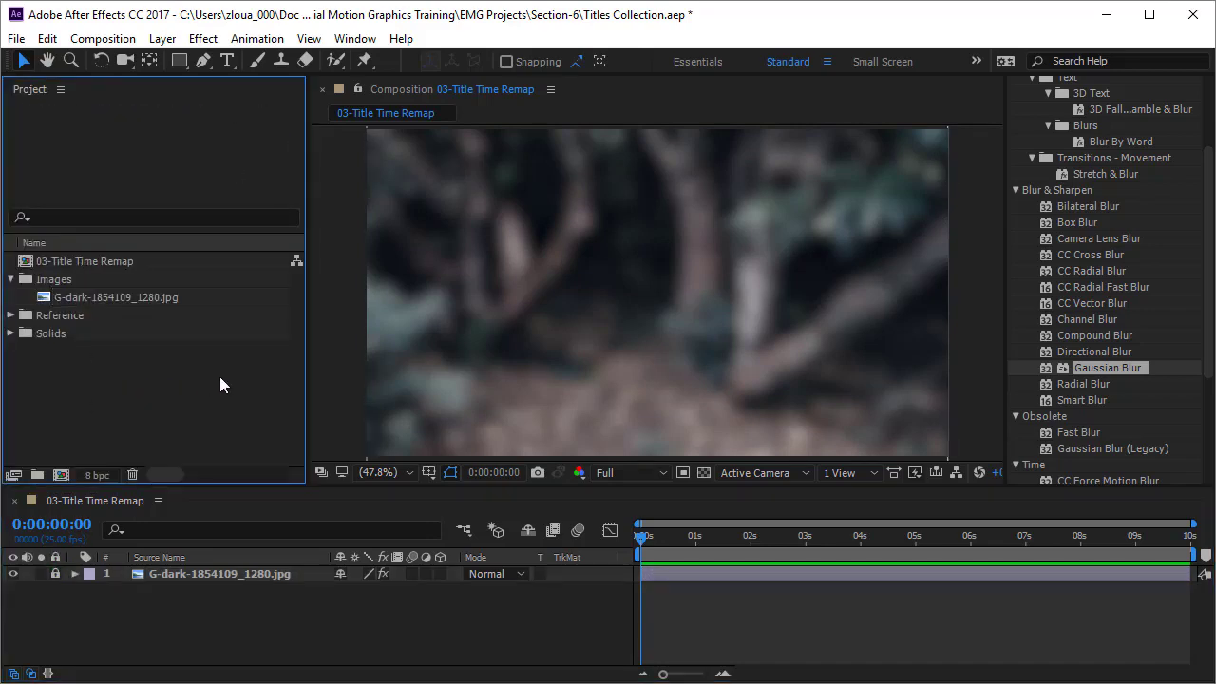
{"action": "left_click", "coordinate": [332, 640]}
{"action": "left_click", "coordinate": [179, 61]}
{"action": "mouse_move", "coordinate": [188, 68]}
{"action": "left_mouse_down"}
{"action": "mouse_move", "coordinate": [186, 83]}
{"action": "mouse_move", "coordinate": [195, 78]}
{"action": "left_mouse_up"}
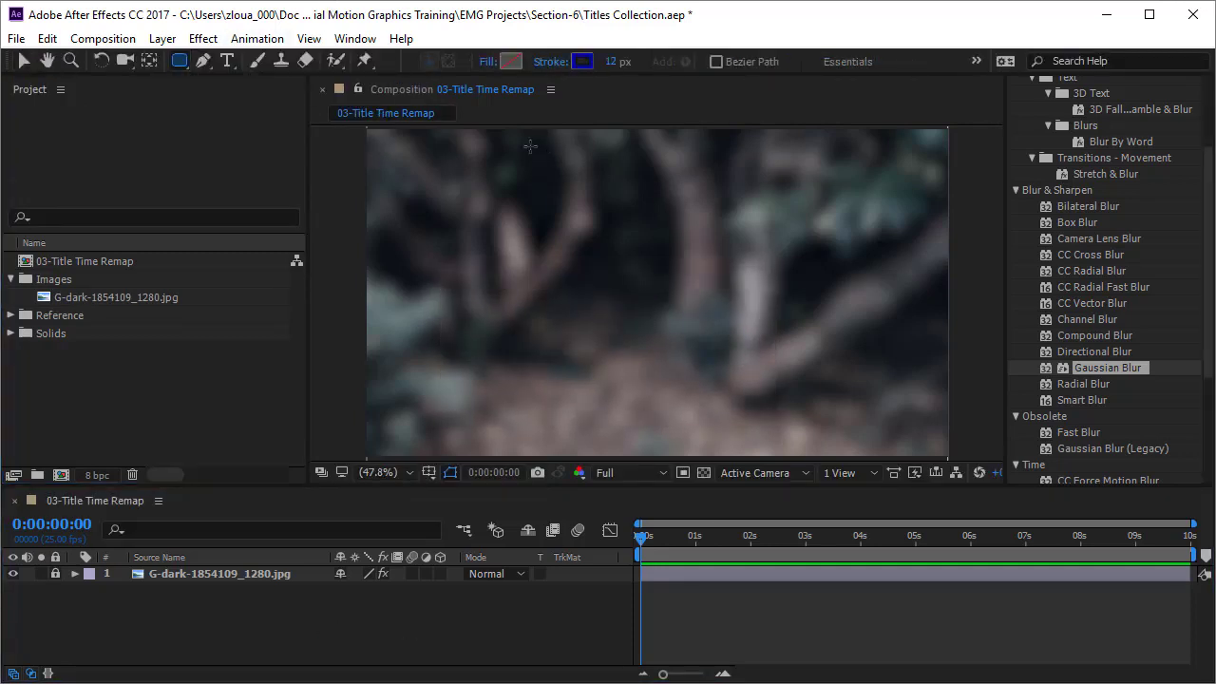
{"action": "left_click_drag", "start_coordinate": [520, 169], "coordinate": [796, 368]}
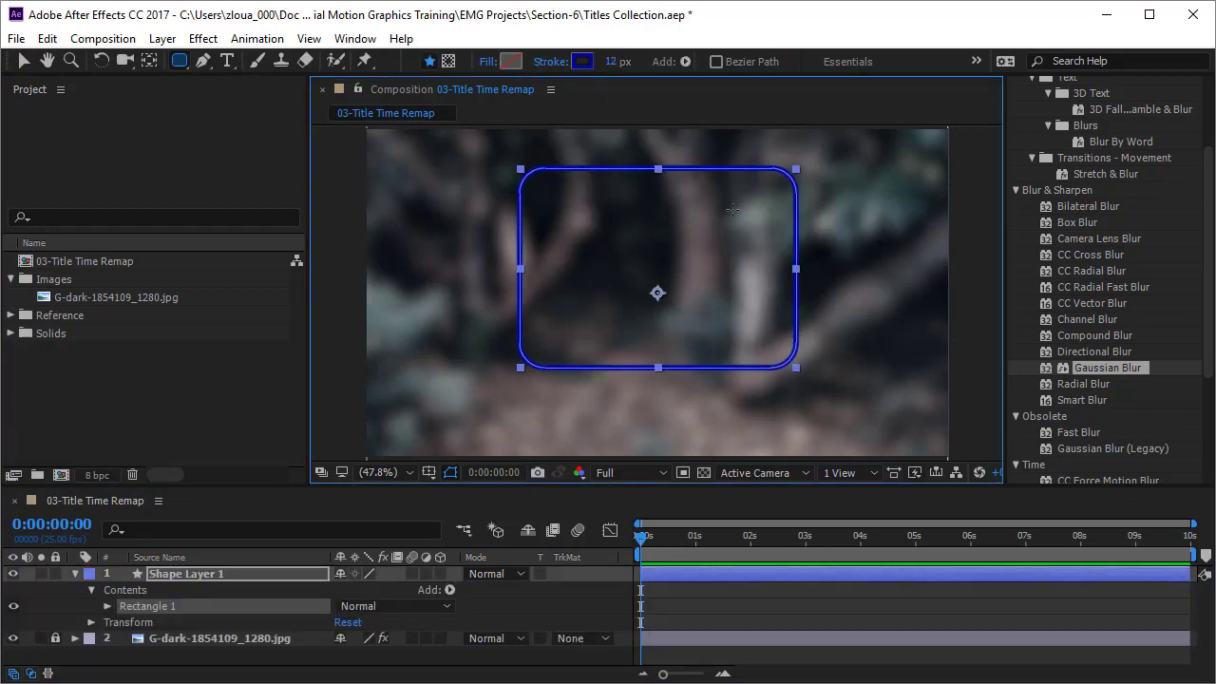
{"action": "key", "text": "ctrl+alt+Home"}
- Add Trim Paths to the shape layer's Contents and reveal its properties
{"action": "left_click", "coordinate": [120, 590]}
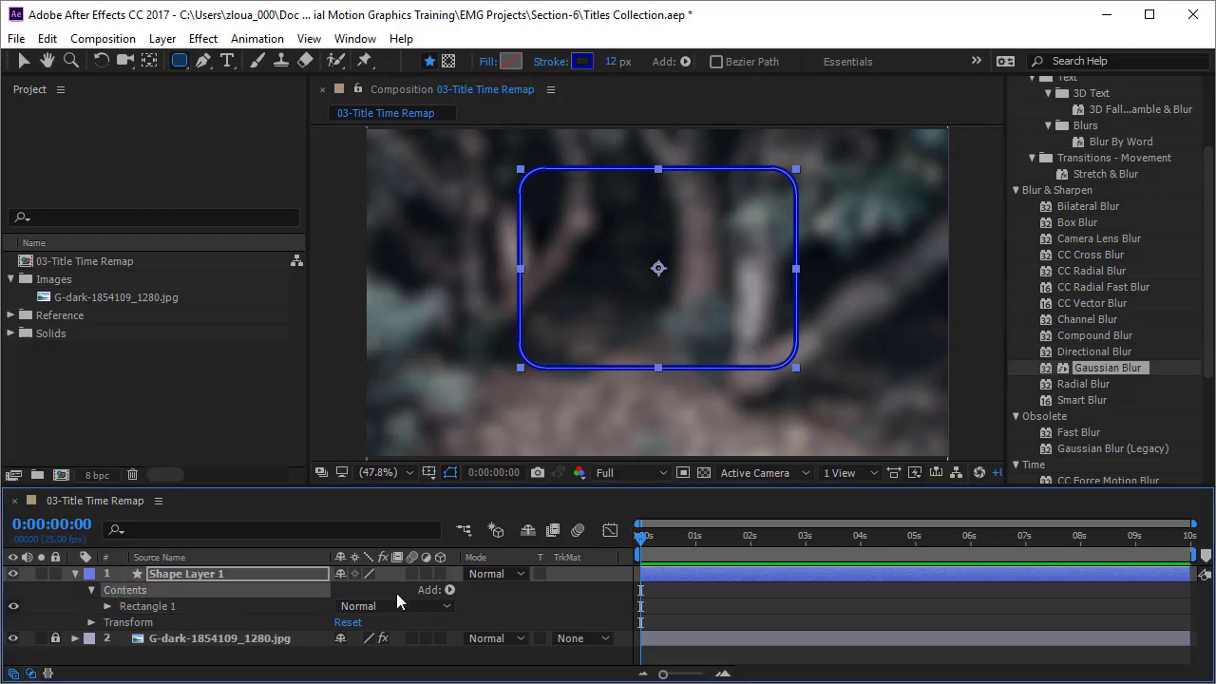
{"action": "left_click", "coordinate": [449, 589]}
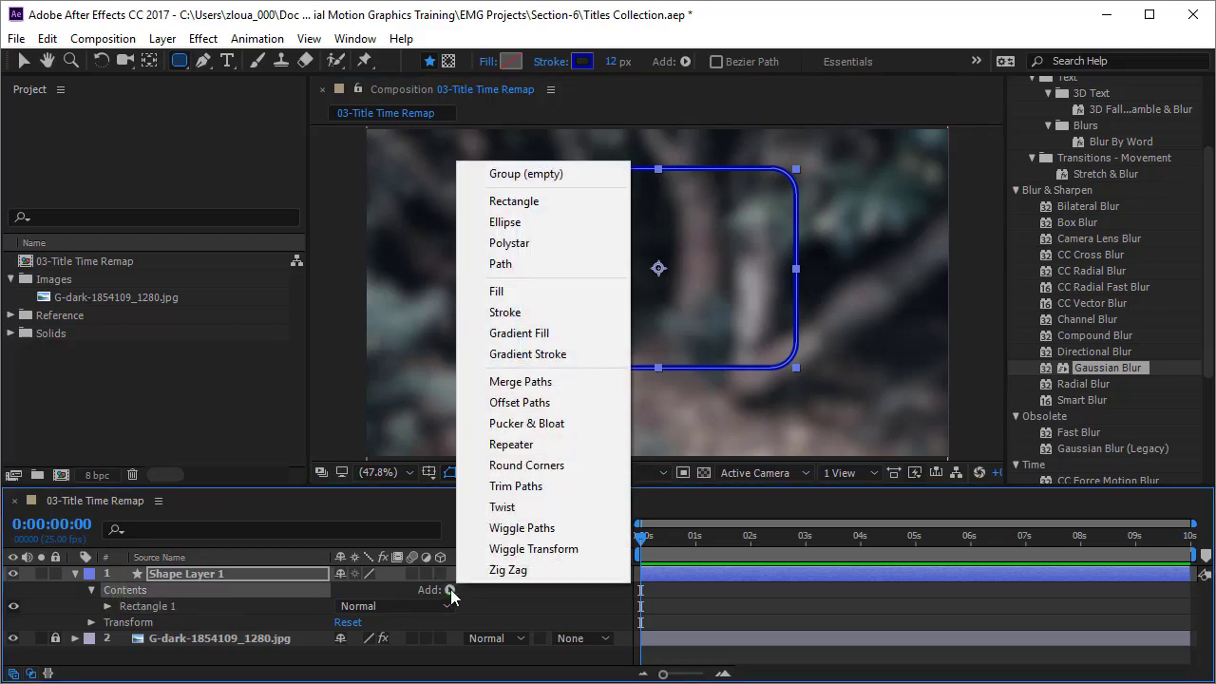
{"action": "left_click", "coordinate": [551, 489]}
{"action": "left_click_drag", "start_coordinate": [314, 487], "coordinate": [308, 397]}
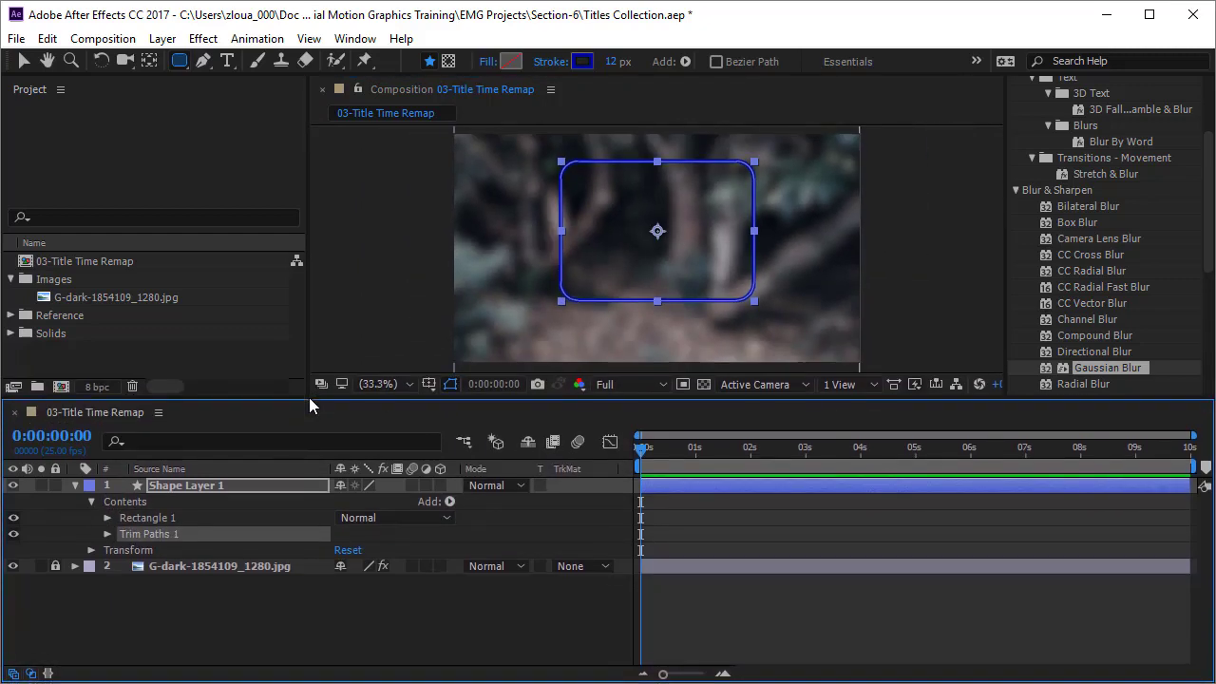
{"action": "left_click", "coordinate": [107, 534]}
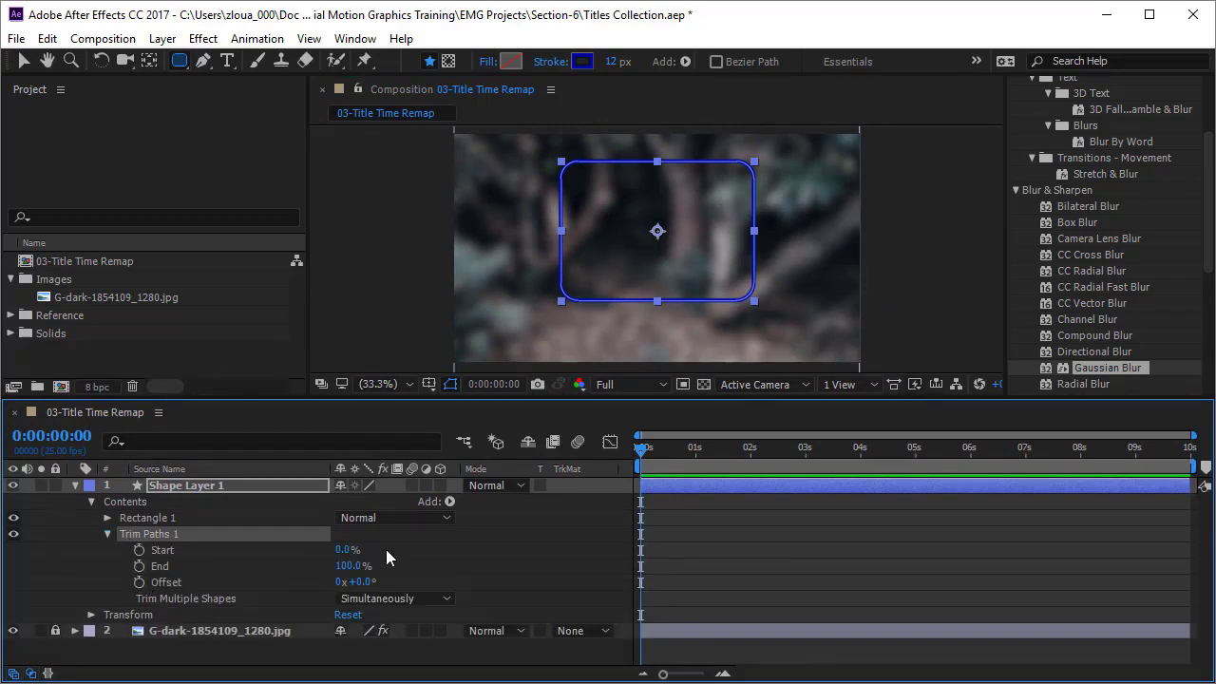
- Set Trim Paths End to 0% and Offset to -58° to hide the stroke
{"action": "left_click_drag", "start_coordinate": [373, 564], "coordinate": [361, 565]}
{"action": "left_click", "coordinate": [455, 385]}
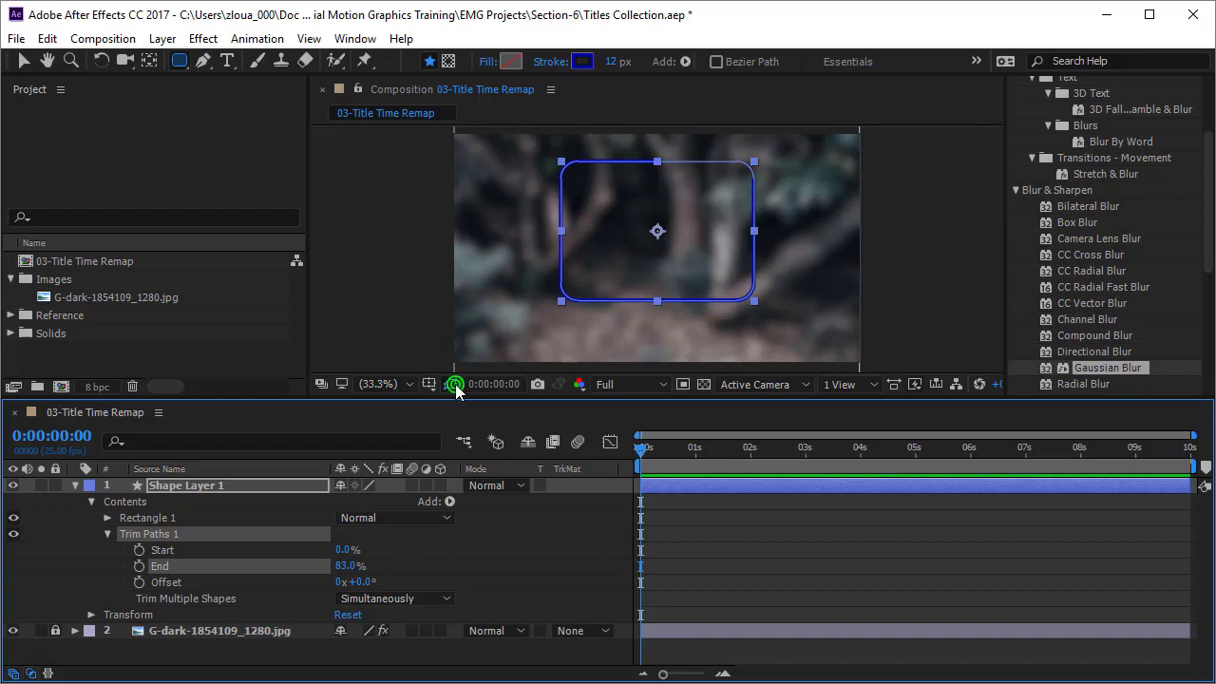
{"action": "mouse_move", "coordinate": [365, 568]}
{"action": "left_mouse_down"}
{"action": "mouse_move", "coordinate": [376, 564]}
{"action": "mouse_move", "coordinate": [302, 584]}
{"action": "left_mouse_up"}
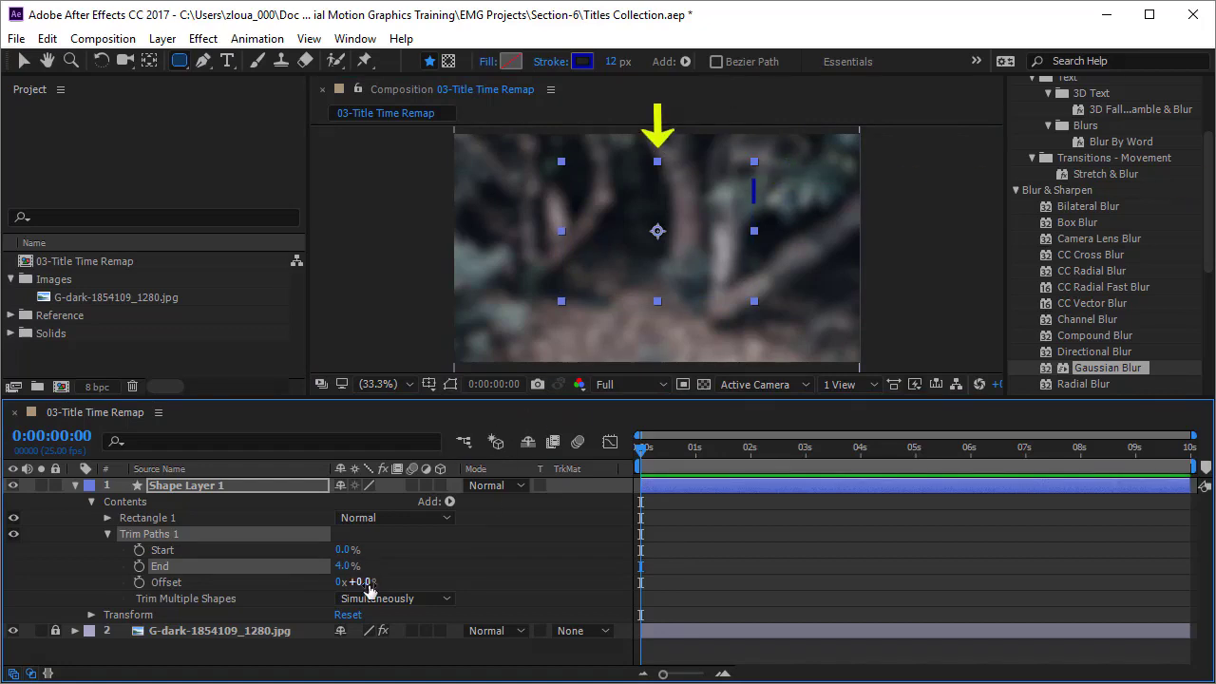
{"action": "left_click_drag", "start_coordinate": [366, 581], "coordinate": [340, 581]}
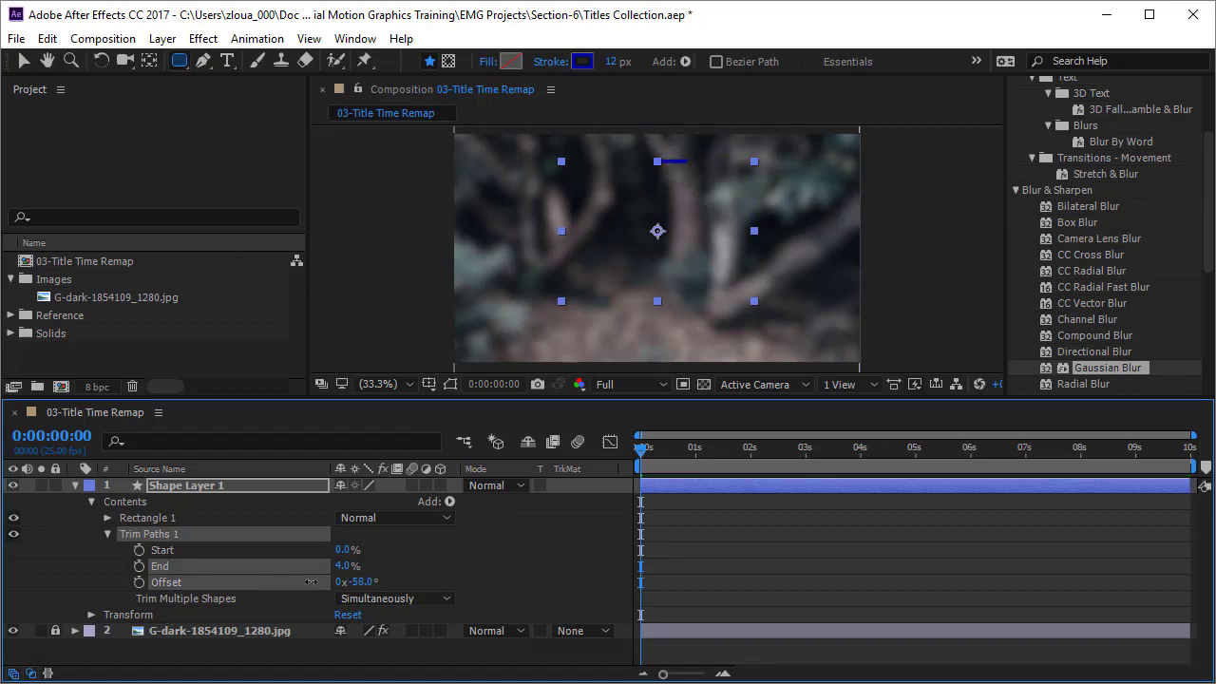
{"action": "mouse_move", "coordinate": [344, 566]}
{"action": "left_mouse_down"}
{"action": "mouse_move", "coordinate": [443, 566]}
{"action": "mouse_move", "coordinate": [354, 566]}
{"action": "left_mouse_up"}
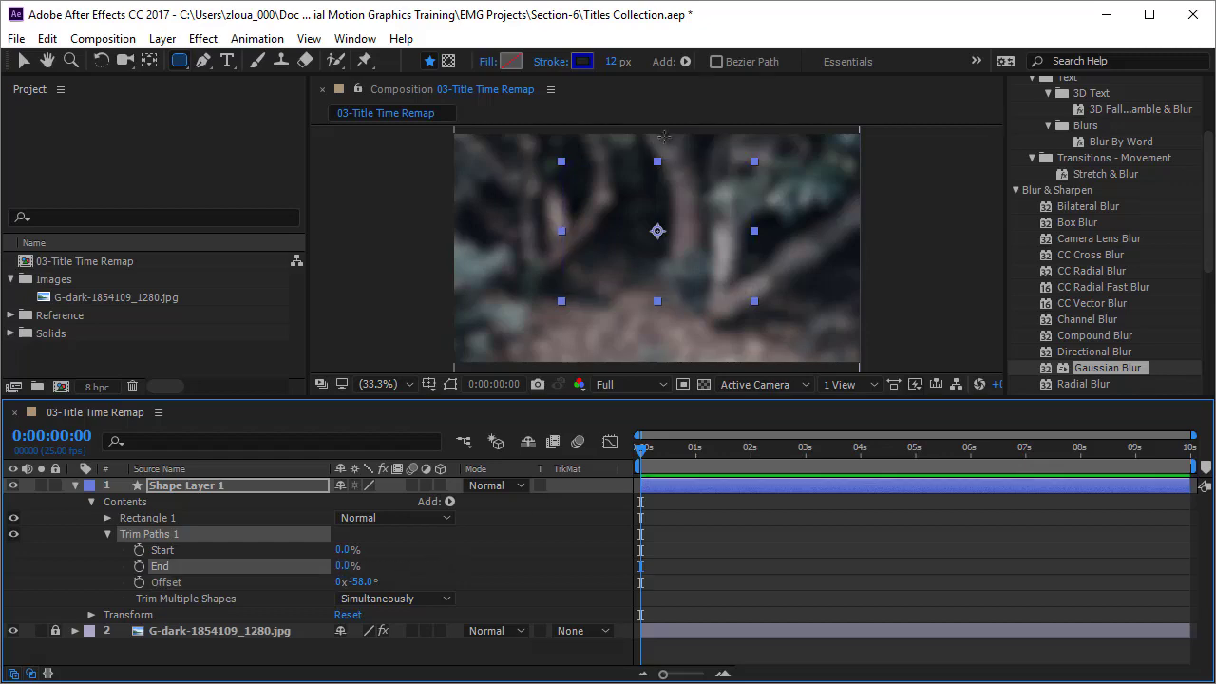
- Keyframe Trim Paths End and Offset at 0, frame 12 and frame 21 to partly draw the stroke
{"action": "left_click", "coordinate": [138, 565]}
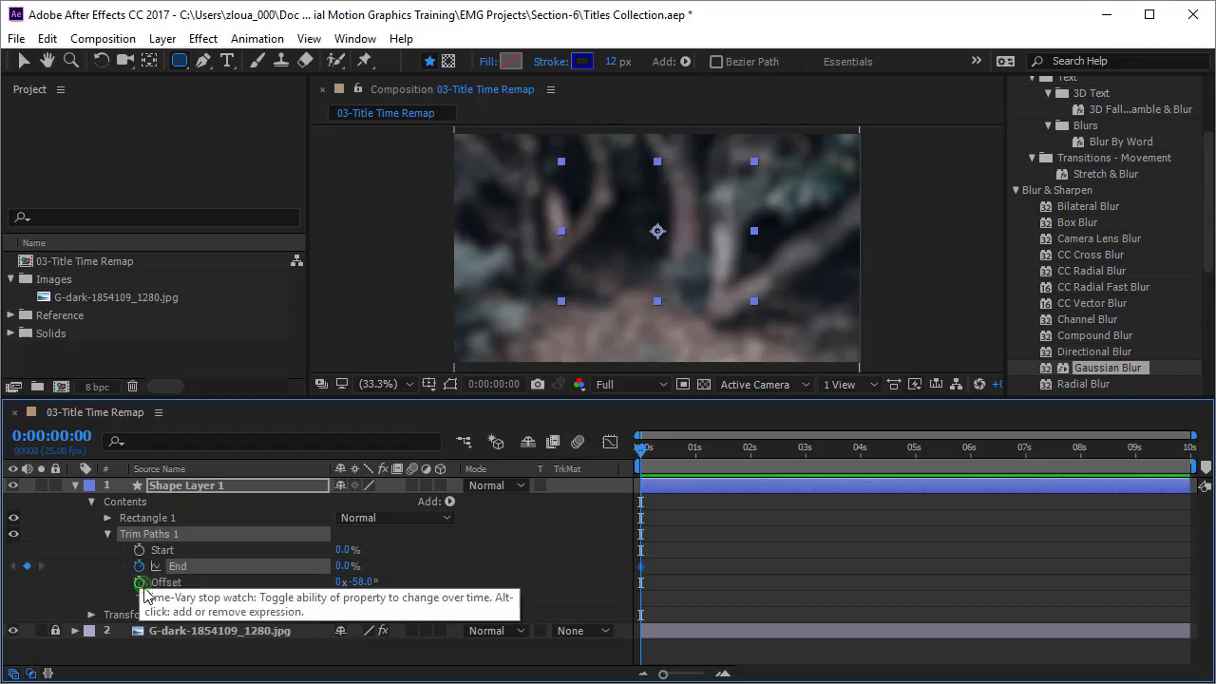
{"action": "left_click", "coordinate": [139, 581]}
{"action": "left_click_drag", "start_coordinate": [643, 446], "coordinate": [670, 460]}
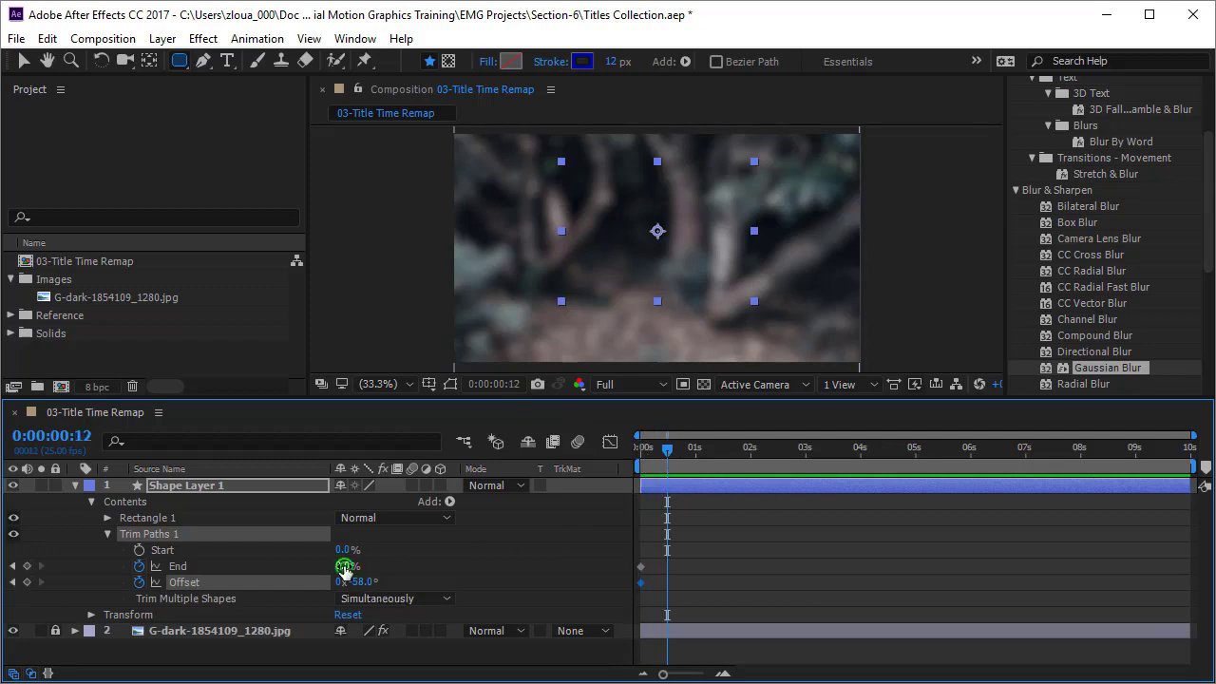
{"action": "left_click_drag", "start_coordinate": [344, 570], "coordinate": [395, 589]}
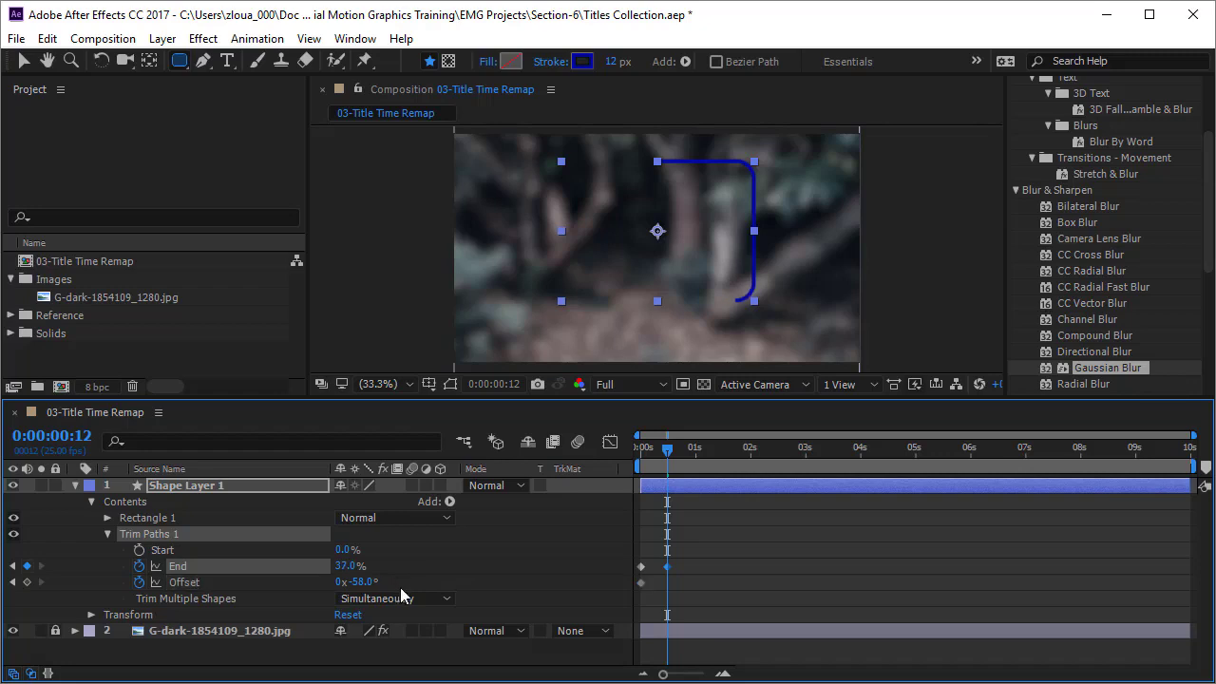
{"action": "left_click", "coordinate": [26, 581]}
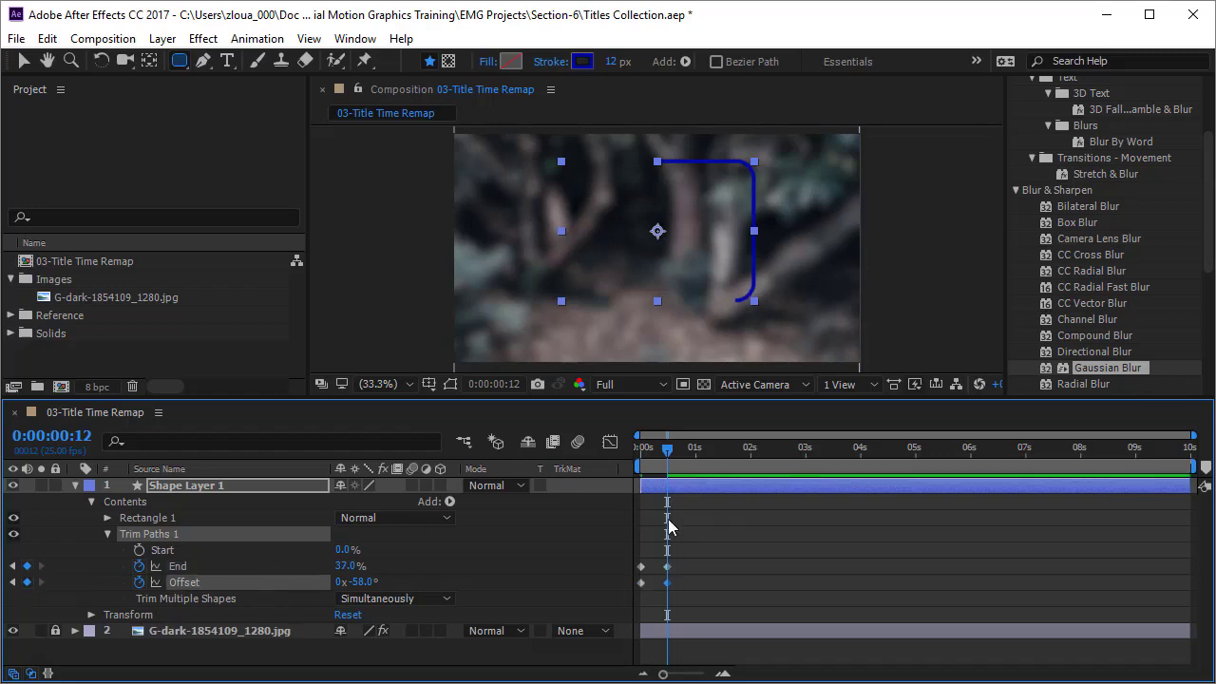
{"action": "mouse_move", "coordinate": [671, 454]}
{"action": "left_mouse_down"}
{"action": "mouse_move", "coordinate": [708, 456]}
{"action": "mouse_move", "coordinate": [690, 463]}
{"action": "left_mouse_up"}
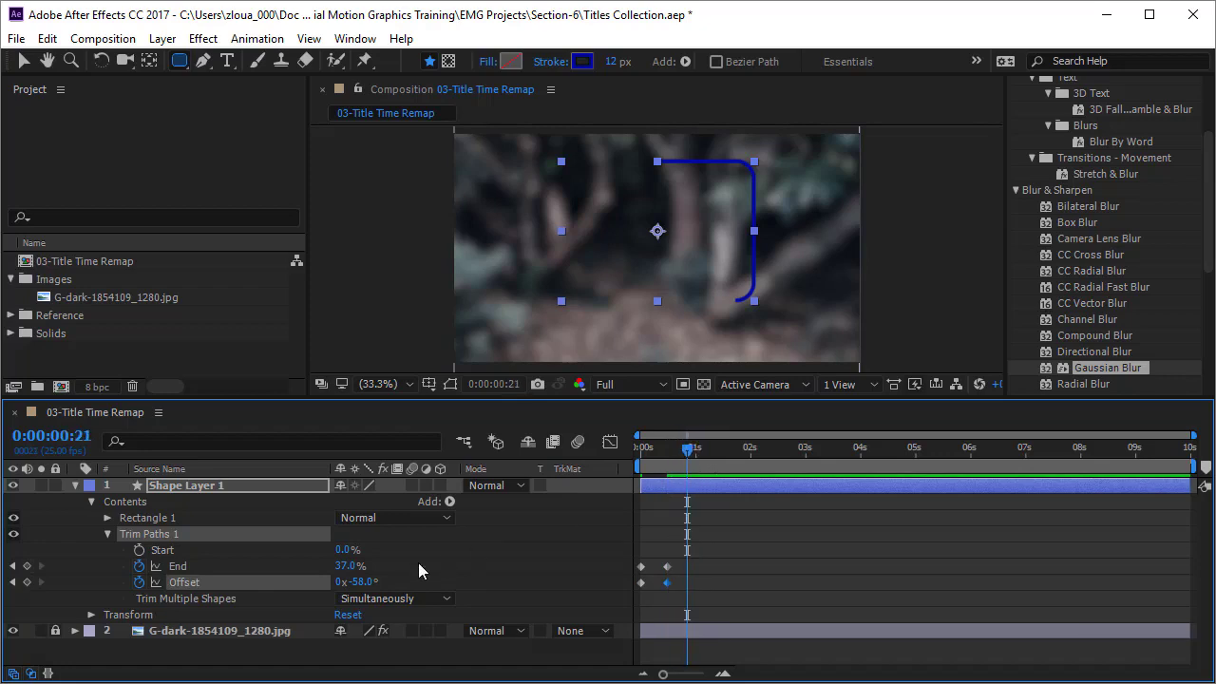
{"action": "mouse_move", "coordinate": [362, 583]}
{"action": "left_mouse_down"}
{"action": "mouse_move", "coordinate": [570, 579]}
{"action": "mouse_move", "coordinate": [527, 581]}
{"action": "left_mouse_up"}
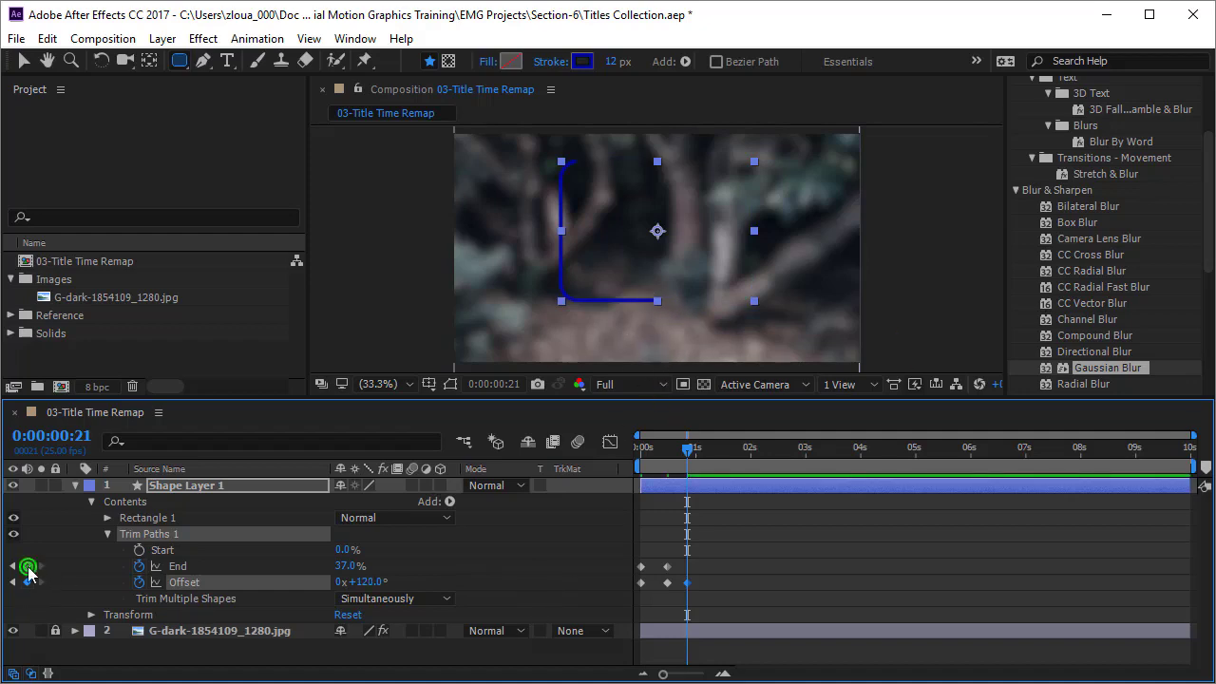
{"action": "left_click", "coordinate": [26, 565]}
- Set End to 100% at 1:04, then preview the draw-on
{"action": "left_click_drag", "start_coordinate": [686, 448], "coordinate": [703, 450]}
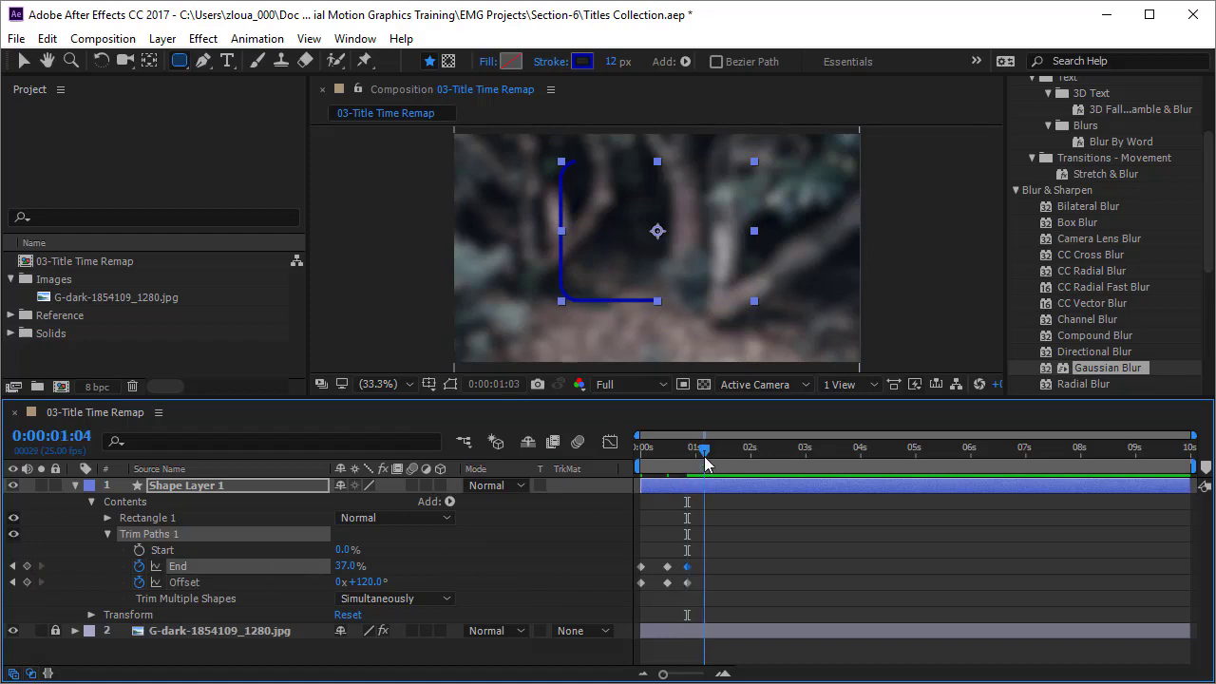
{"action": "left_click_drag", "start_coordinate": [344, 566], "coordinate": [505, 570]}
{"action": "left_click", "coordinate": [504, 567]}
{"action": "key", "text": "space"}
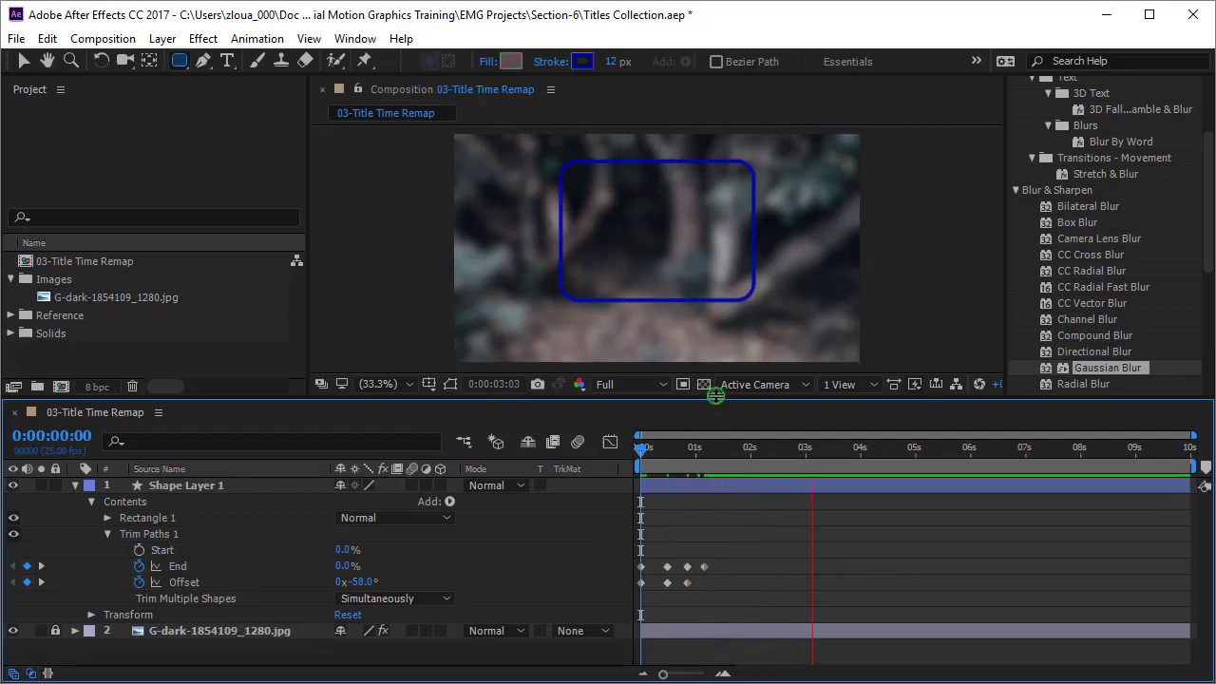
{"action": "left_click_drag", "start_coordinate": [715, 397], "coordinate": [715, 489]}
{"action": "left_click", "coordinate": [800, 539]}
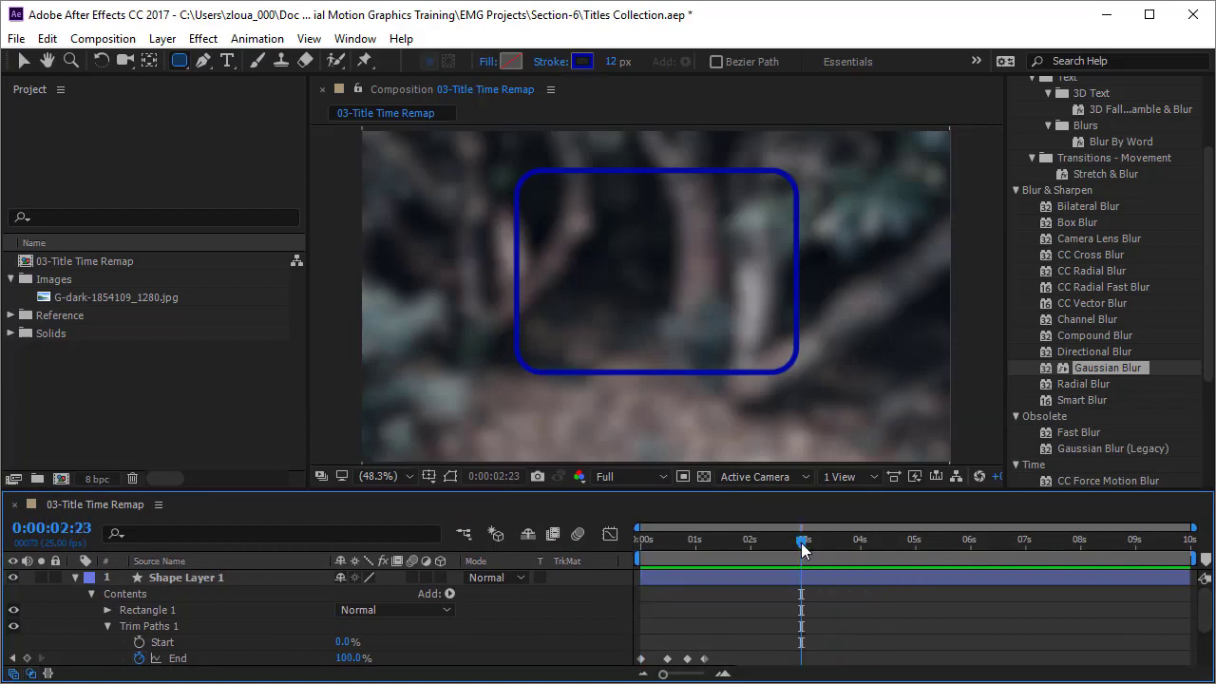
- End the work area at about 3 s, preview the draw-on from the start, and select the shape layer
{"action": "key", "text": "n"}
{"action": "key", "text": "n"}
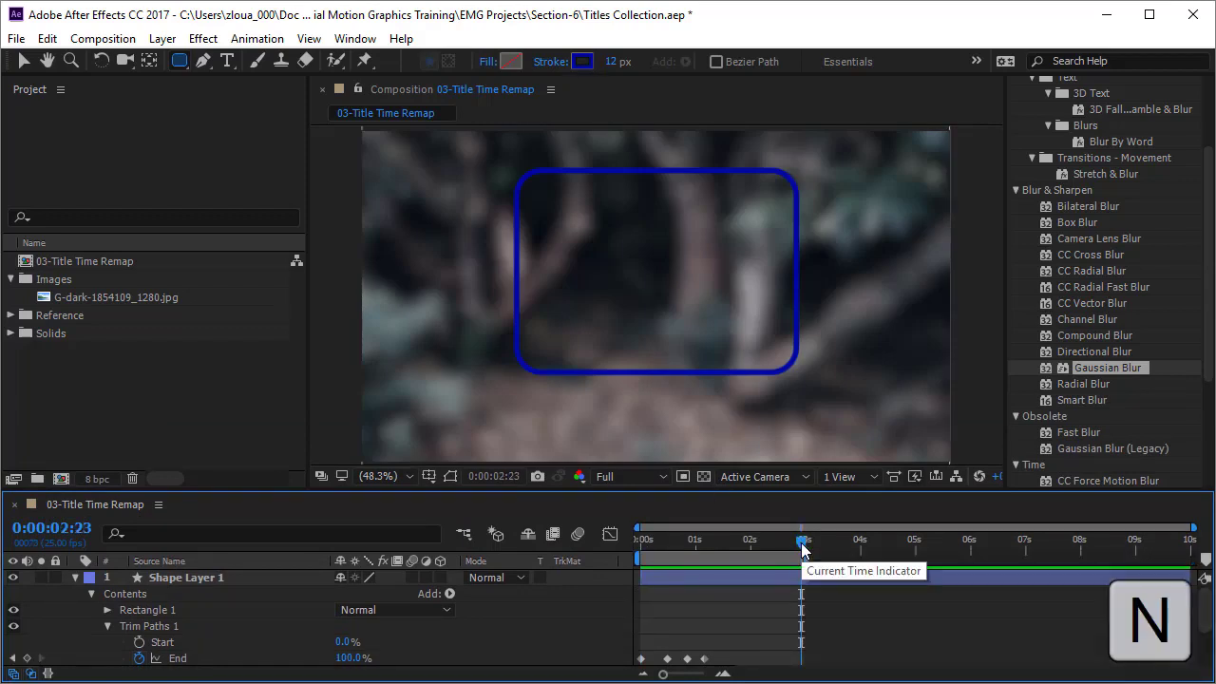
{"action": "key", "text": "Home"}
{"action": "key", "text": "space"}
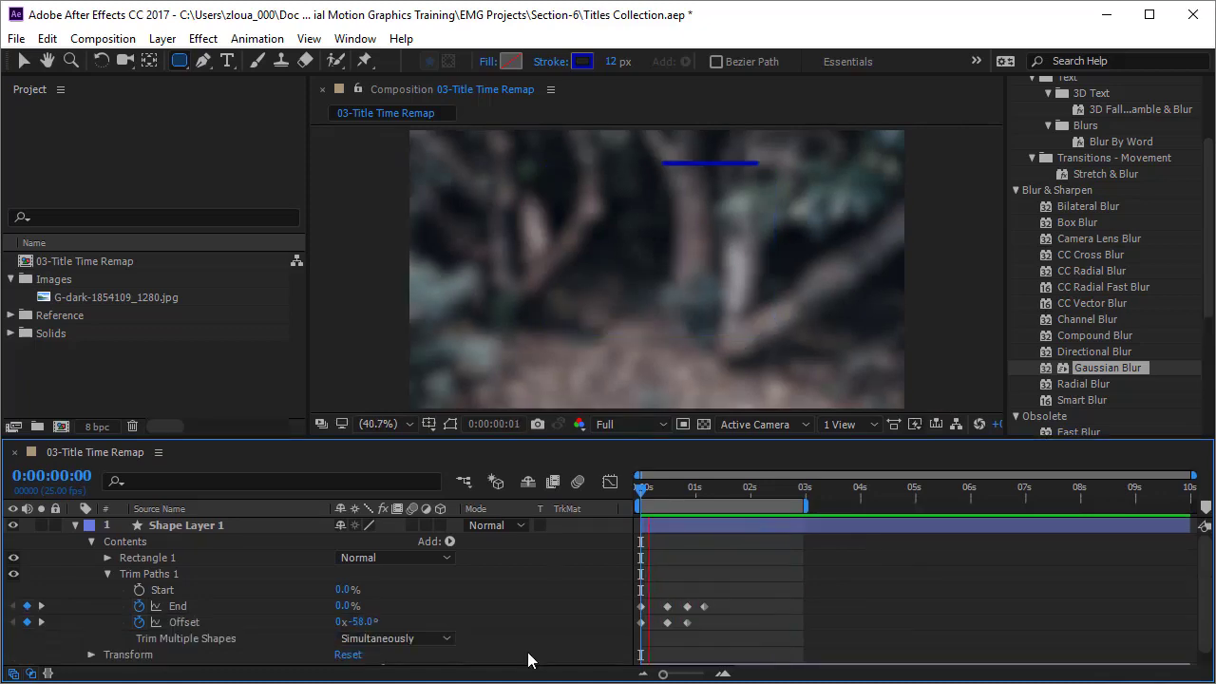
{"action": "left_click", "coordinate": [190, 525]}
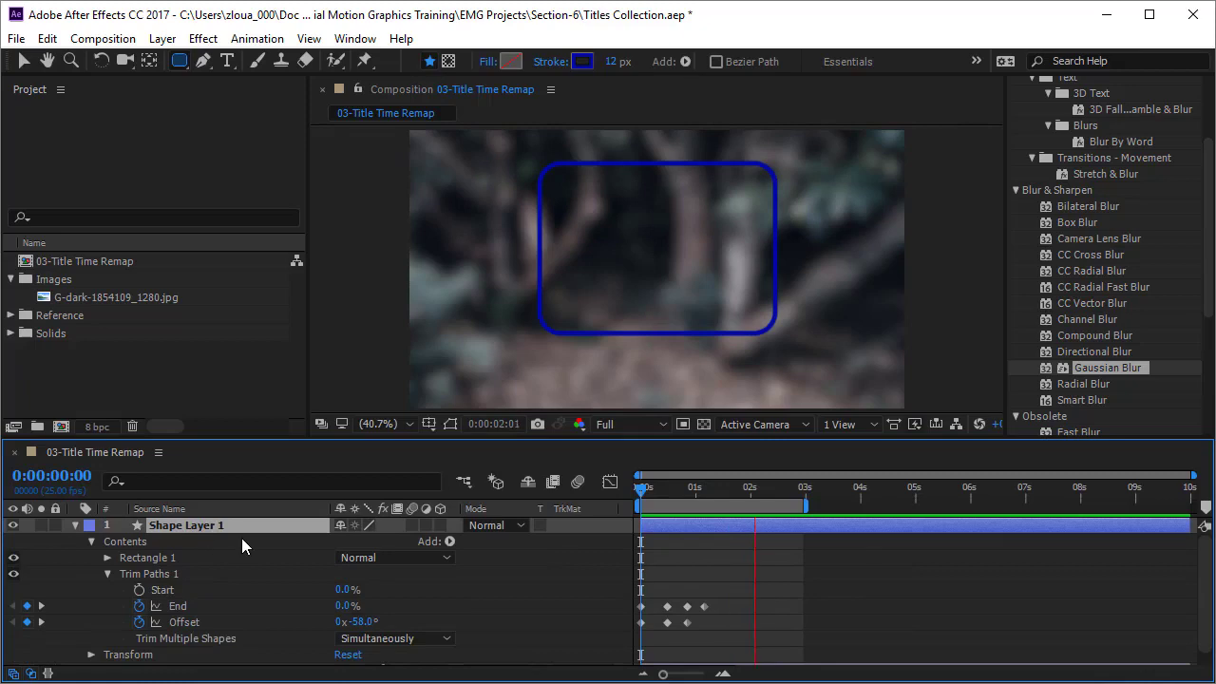
- Add a Position keyframe at 0 s with the rectangle moved higher, at 641.5,231.9
{"action": "key", "text": "p"}
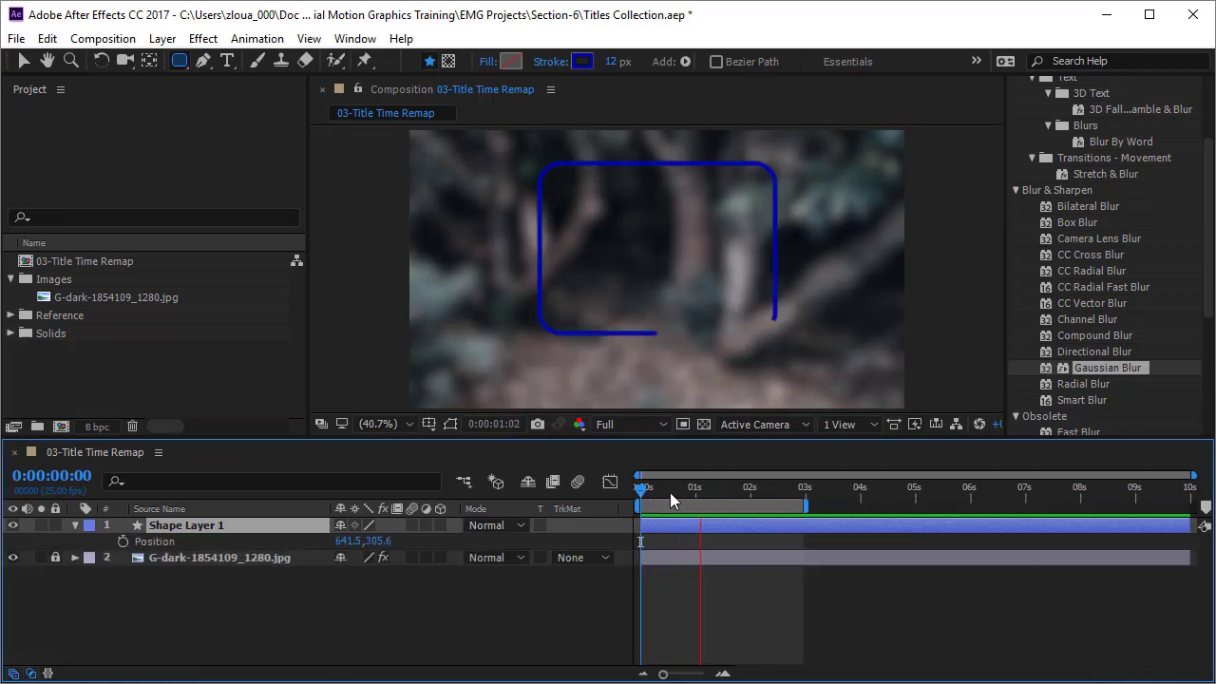
{"action": "left_click", "coordinate": [643, 489]}
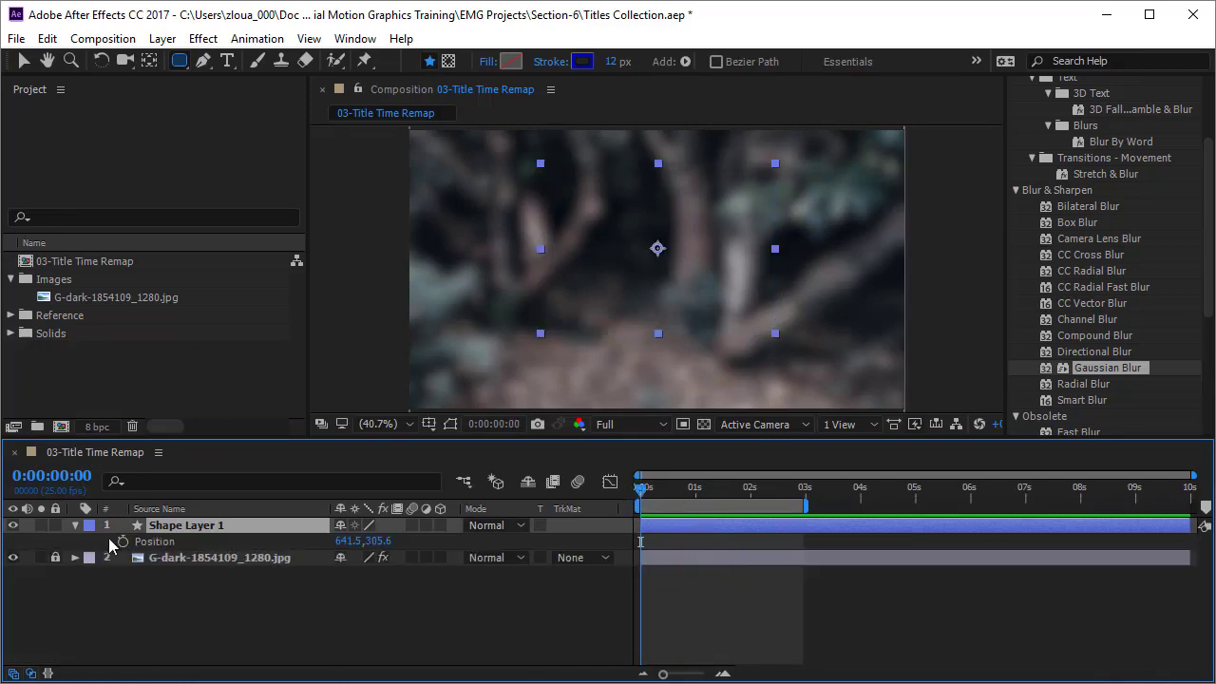
{"action": "left_click", "coordinate": [122, 541]}
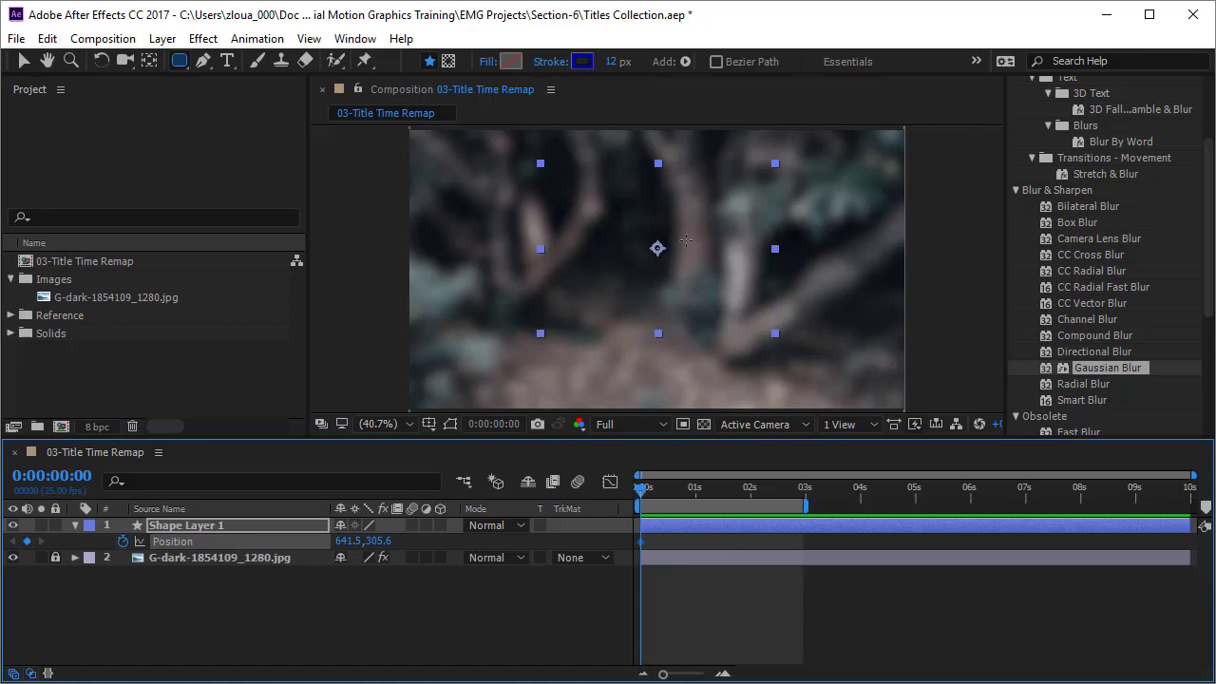
{"action": "key", "text": "v"}
{"action": "left_click_drag", "start_coordinate": [658, 248], "coordinate": [658, 223]}
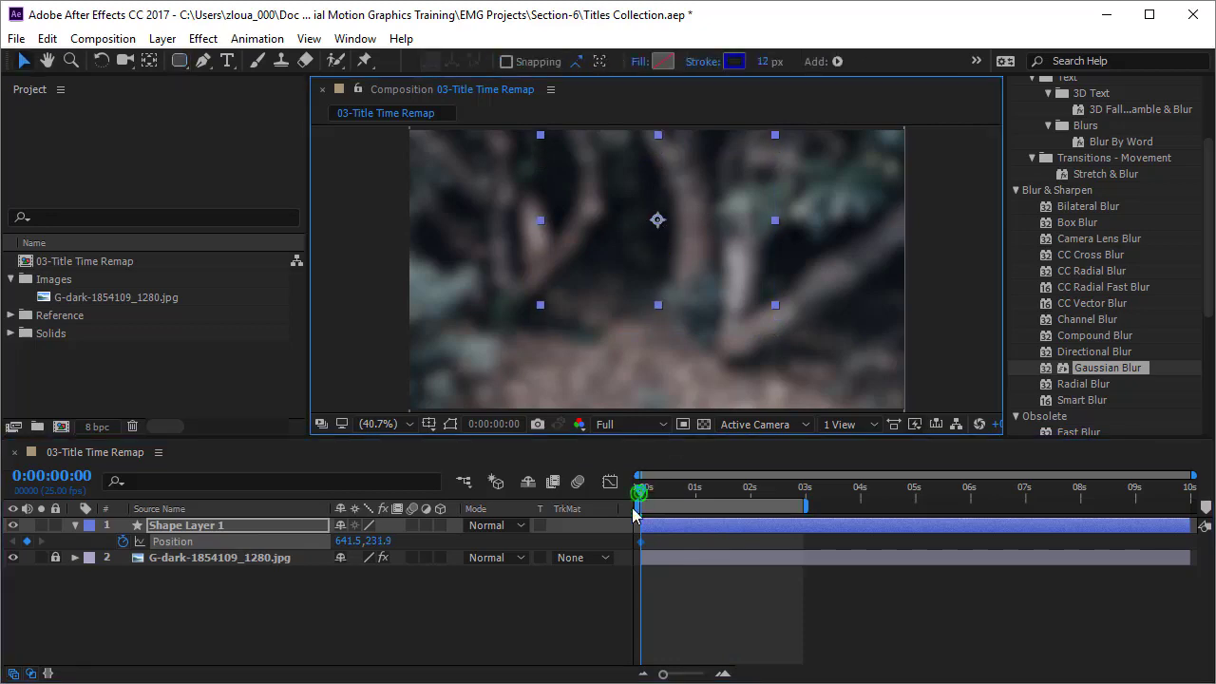
- At frame 13, move the rectangle down and align it to the composition's vertical centre (644.0,260.0)
{"action": "left_click_drag", "start_coordinate": [642, 489], "coordinate": [670, 490]}
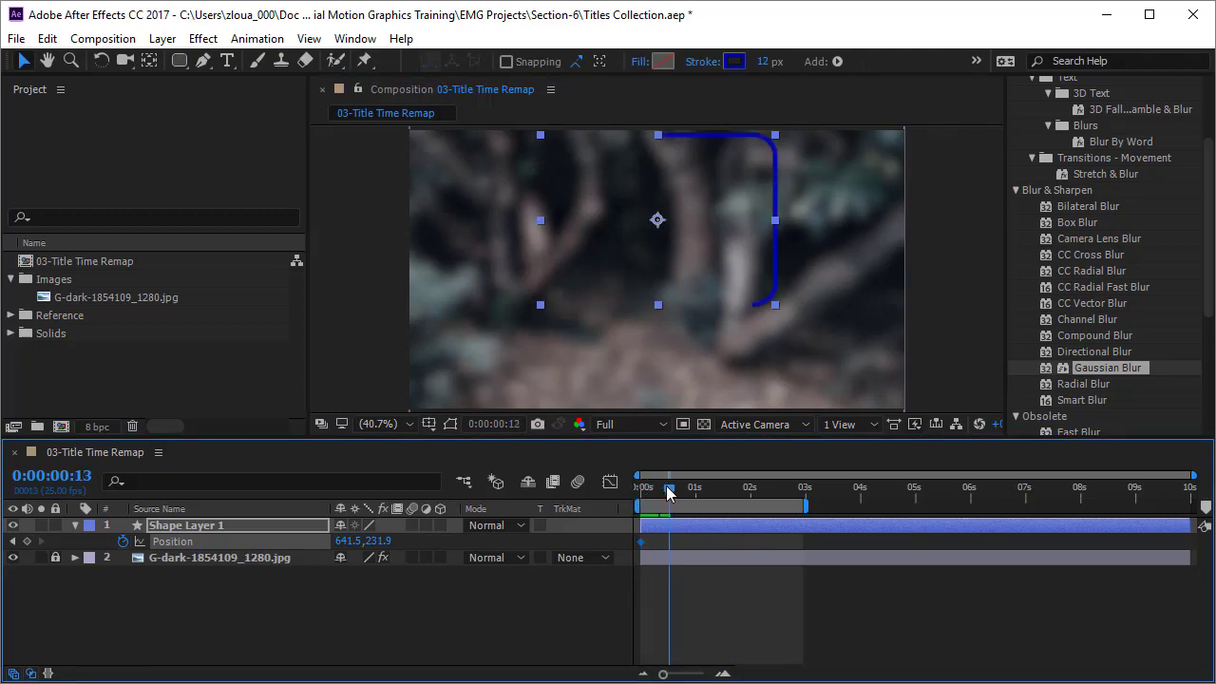
{"action": "left_click", "coordinate": [656, 231]}
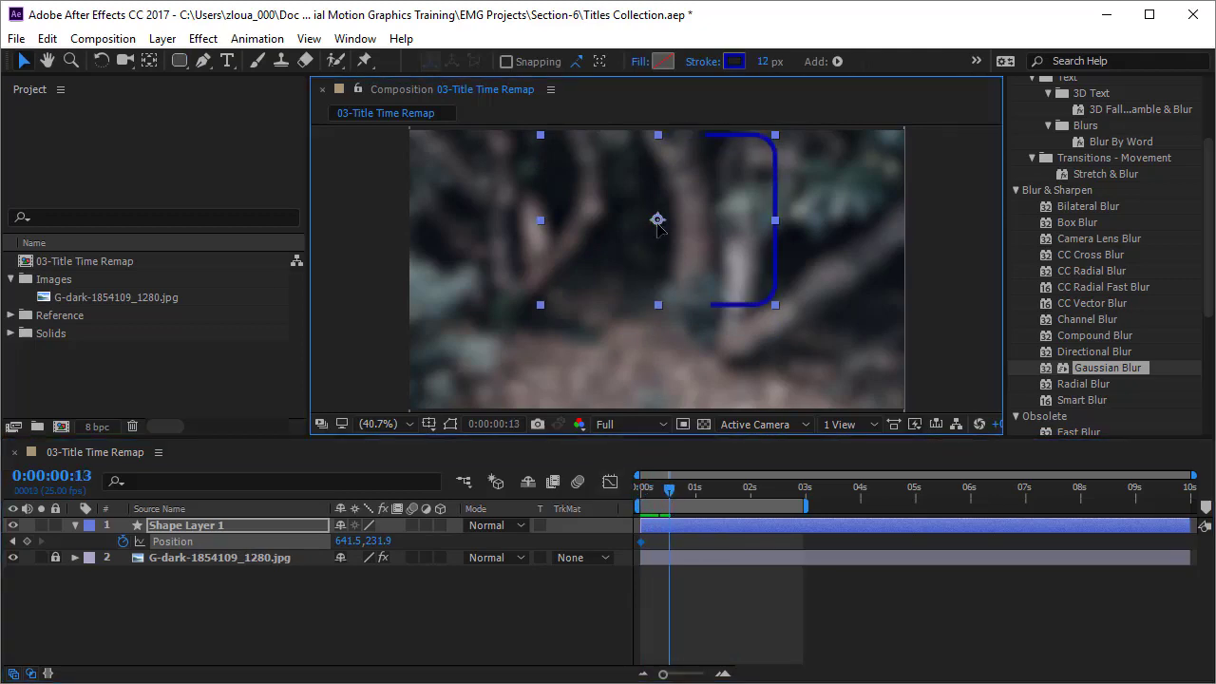
{"action": "left_click_drag", "start_coordinate": [658, 221], "coordinate": [660, 239]}
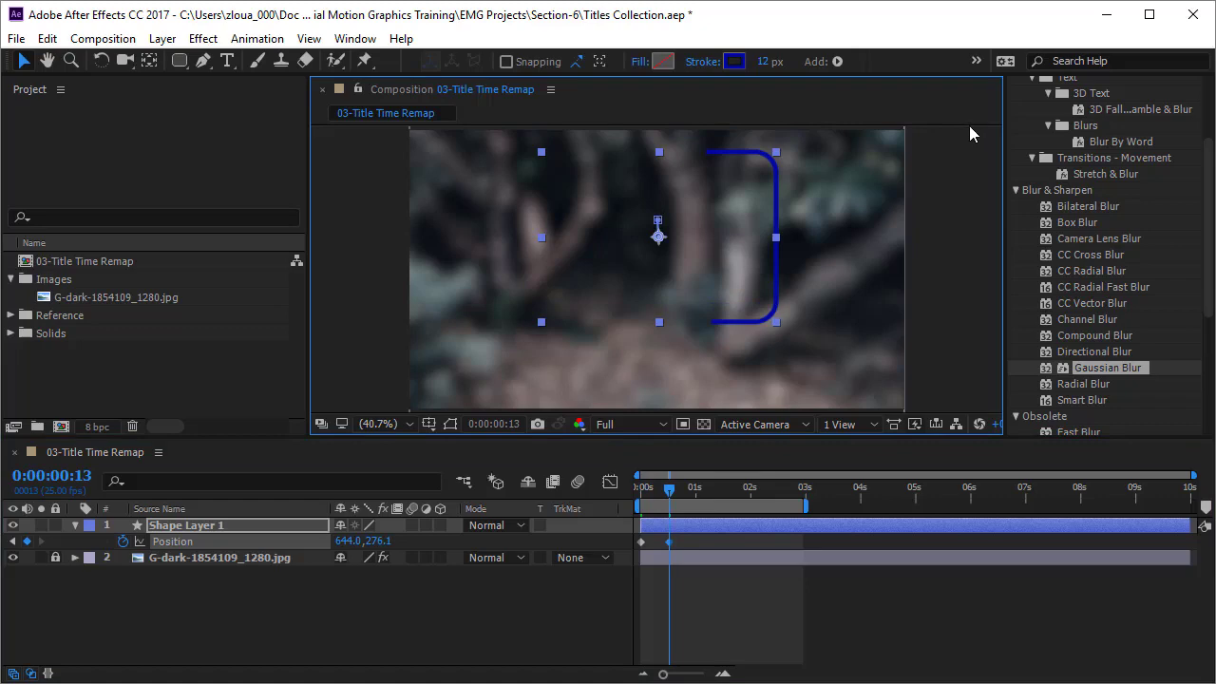
{"action": "scroll", "coordinate": [1073, 114], "scroll_direction": "up", "scroll_amount": 2}
{"action": "left_click", "coordinate": [1069, 87]}
{"action": "left_click", "coordinate": [1045, 234]}
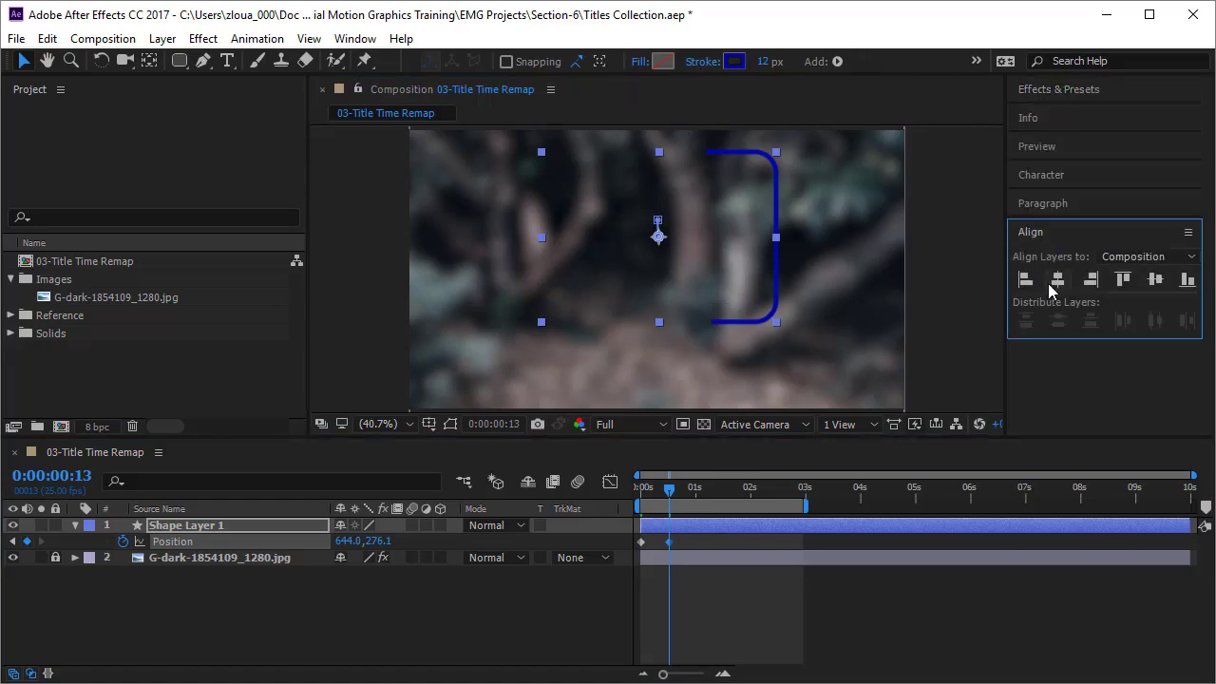
{"action": "left_click", "coordinate": [1154, 278]}
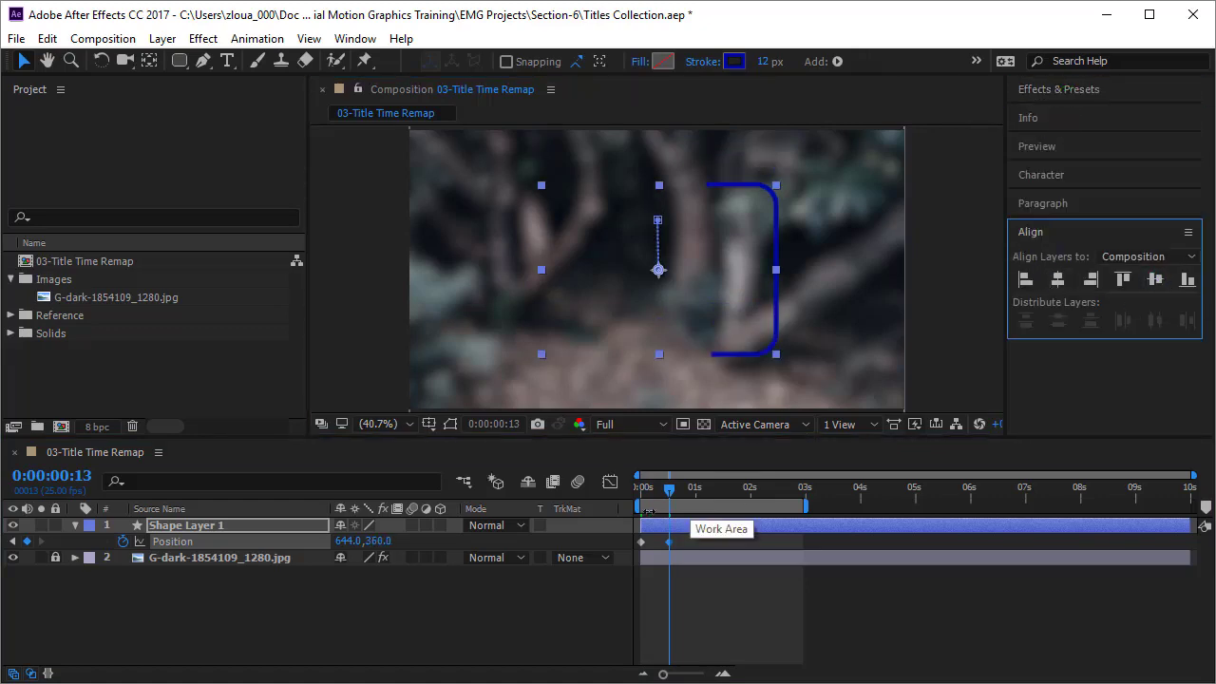
{"action": "left_click", "coordinate": [682, 498]}
{"action": "key", "text": "Home"}
- Move the second Position keyframe to about 1 s to lengthen the slide-in
{"action": "left_click", "coordinate": [701, 591]}
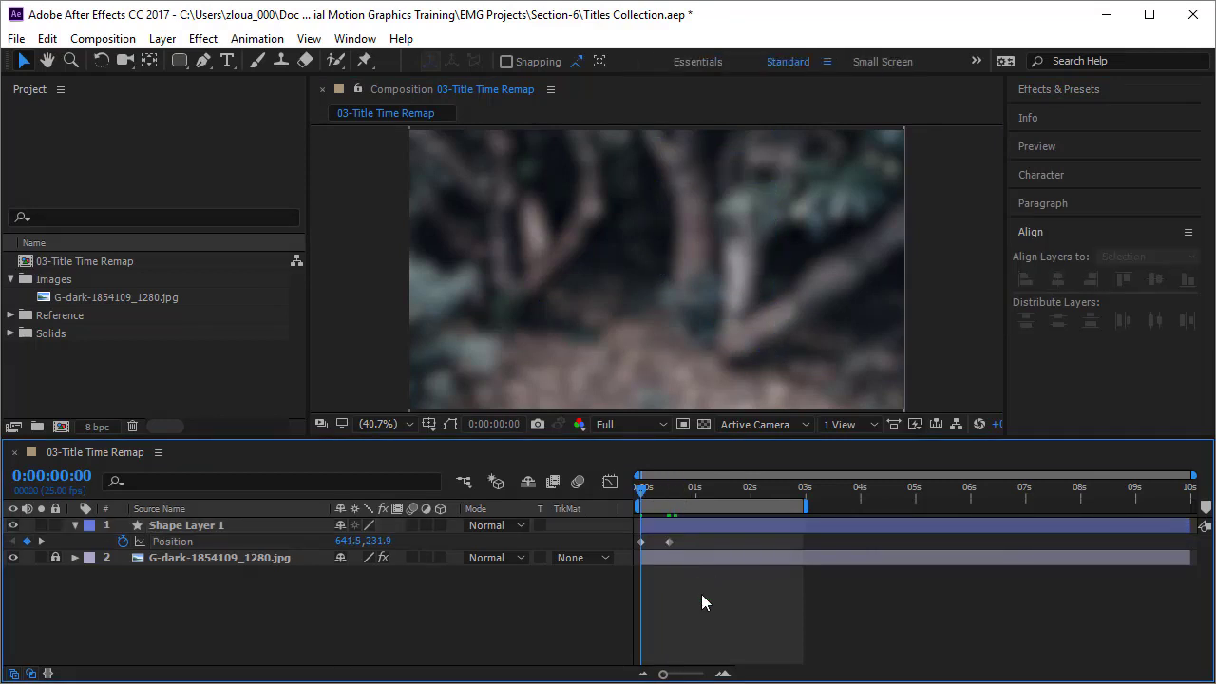
{"action": "key", "text": "space"}
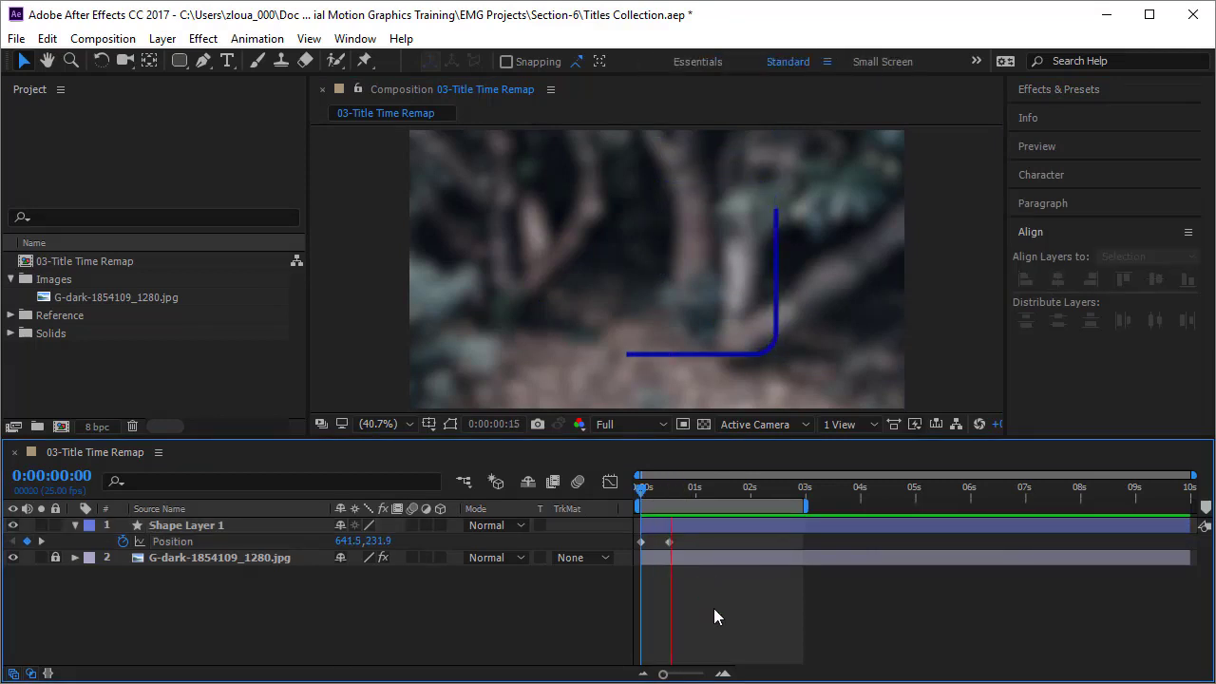
{"action": "left_click", "coordinate": [669, 541]}
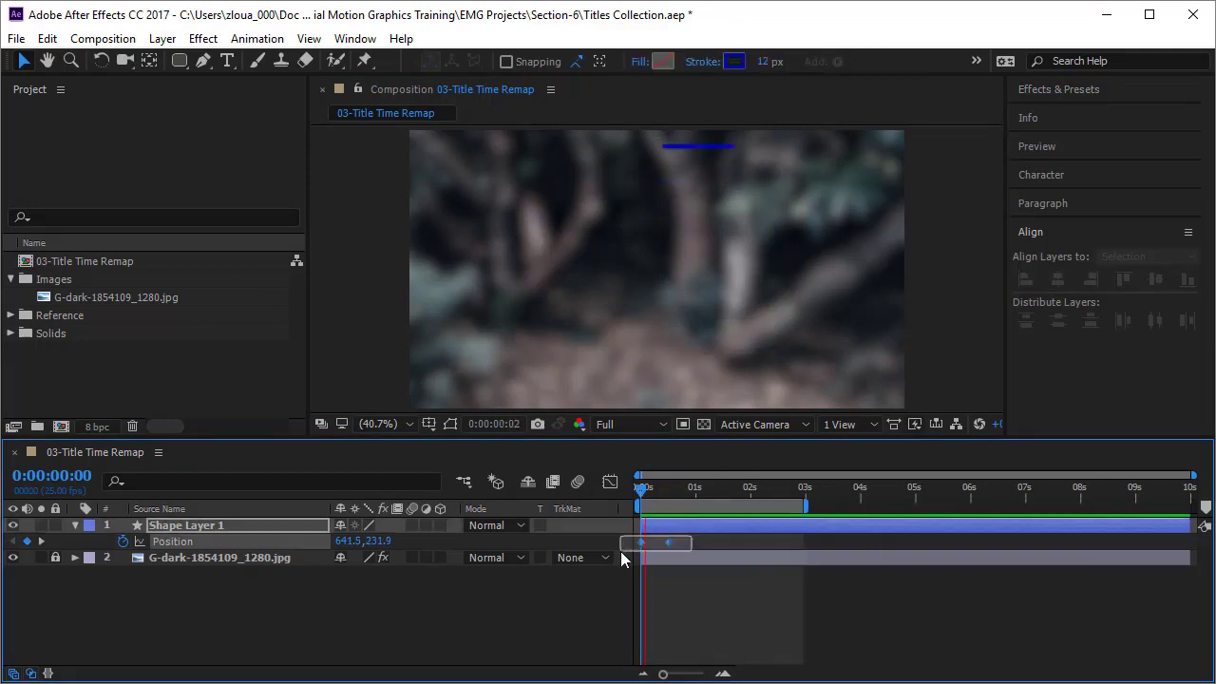
{"action": "left_click", "coordinate": [686, 553]}
{"action": "left_click_drag", "start_coordinate": [670, 541], "coordinate": [697, 540]}
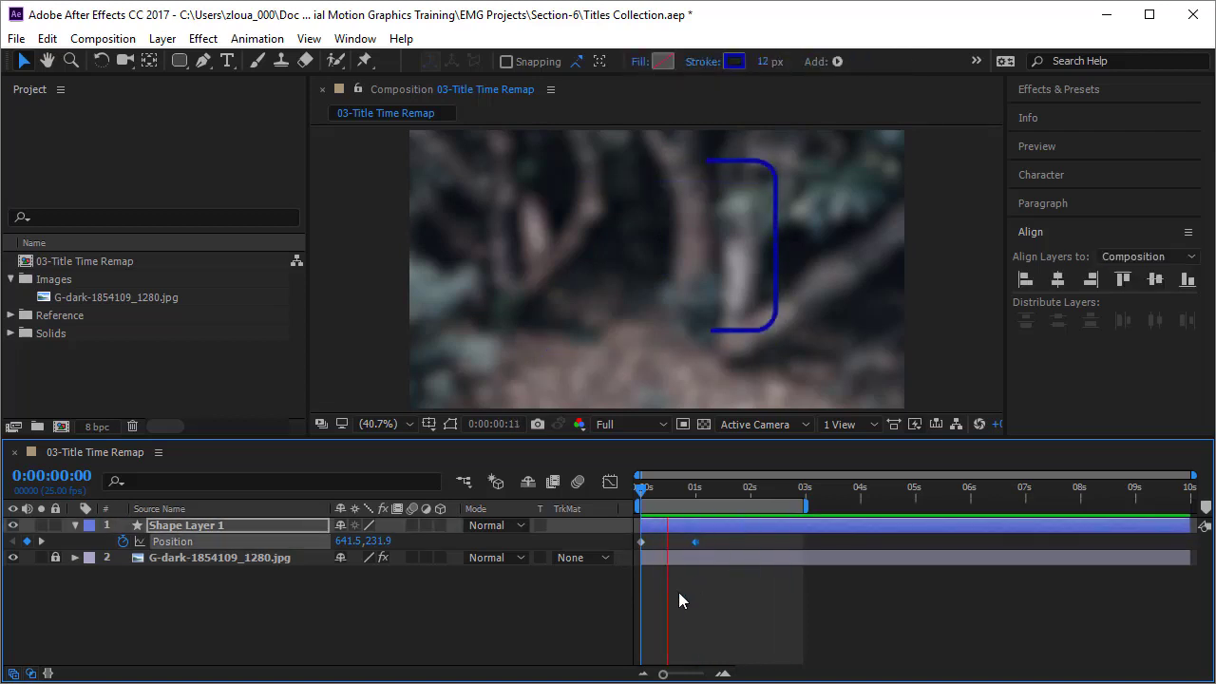
{"action": "key", "text": "space"}
- Go to 1:09 and show the shape layer's Scale property
{"action": "left_click_drag", "start_coordinate": [709, 488], "coordinate": [718, 500]}
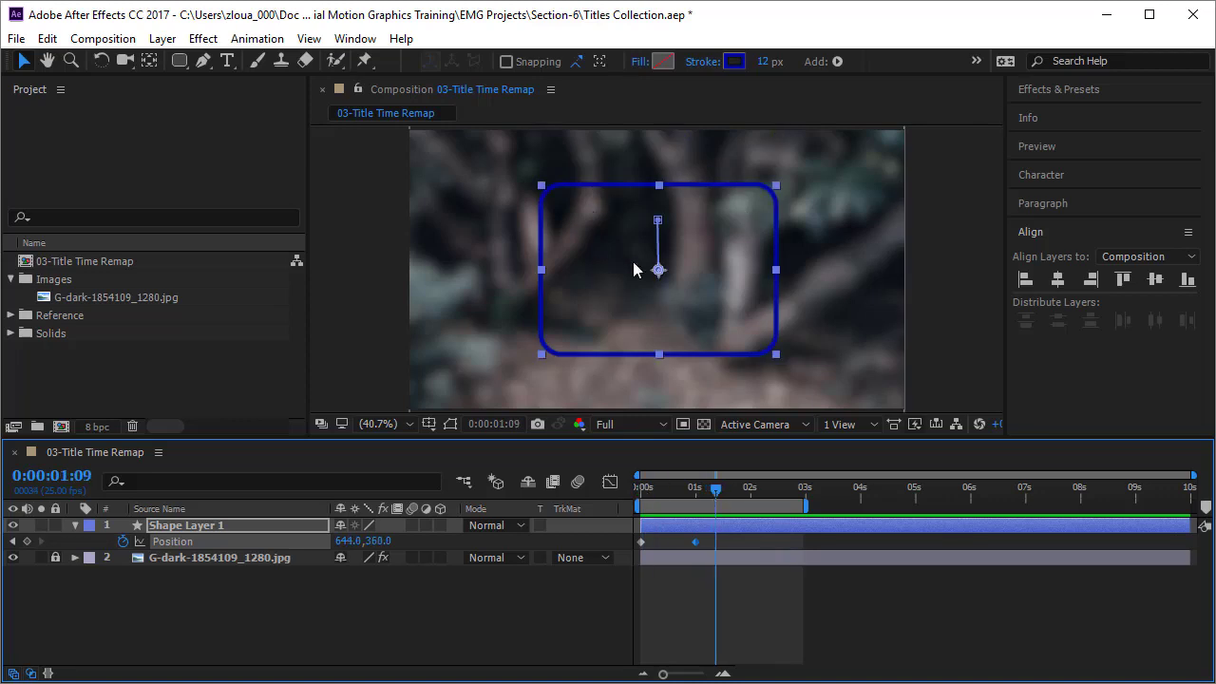
{"action": "left_click", "coordinate": [190, 525]}
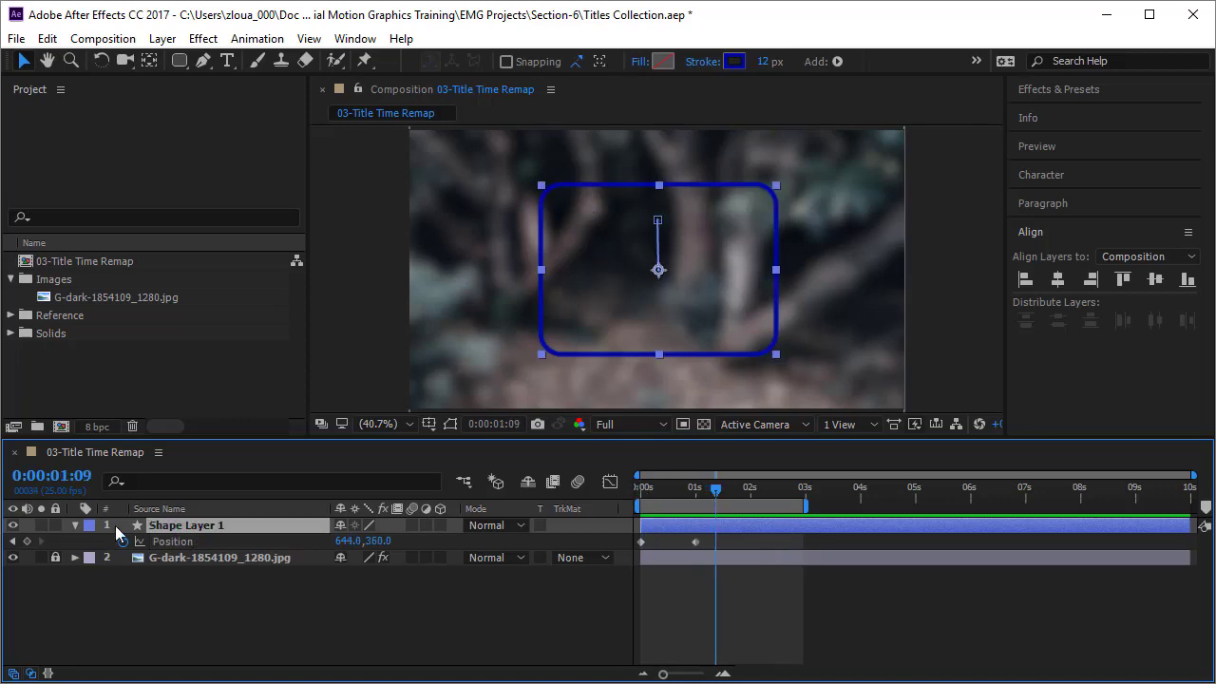
{"action": "key", "text": "s"}
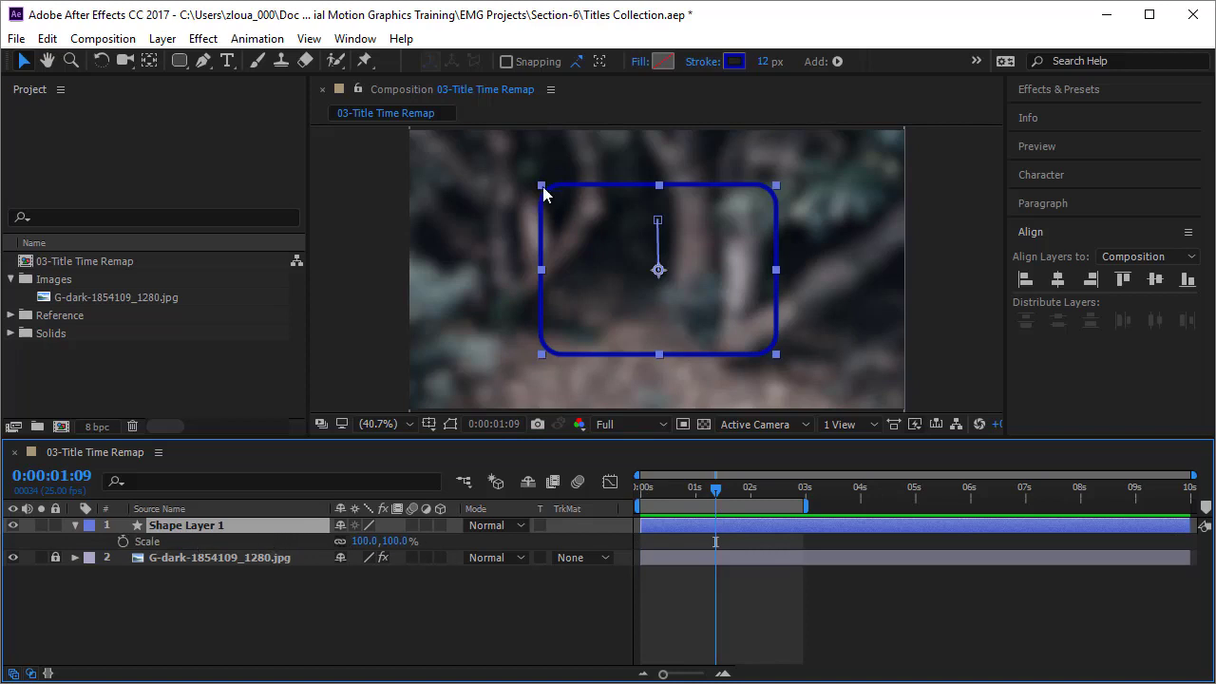
- Keyframe Rectangle Path 1's Size at 609.1,439.5 at 1:08
{"action": "left_click", "coordinate": [76, 525]}
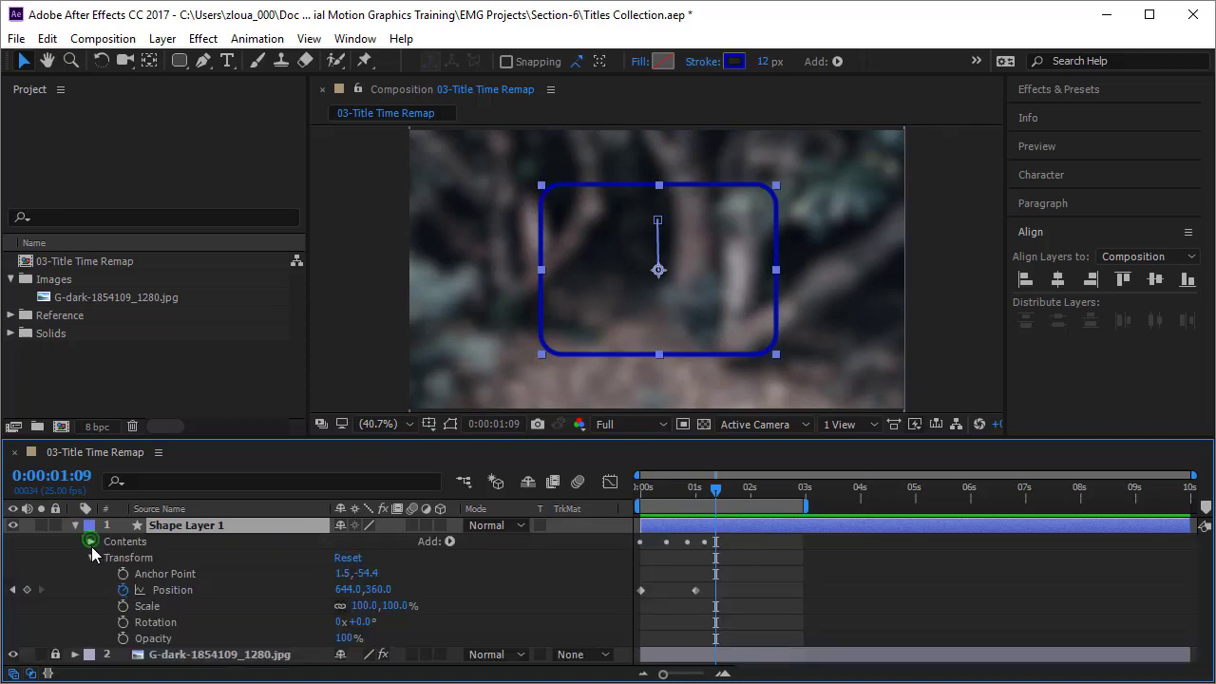
{"action": "left_click", "coordinate": [92, 541]}
{"action": "left_click", "coordinate": [107, 558]}
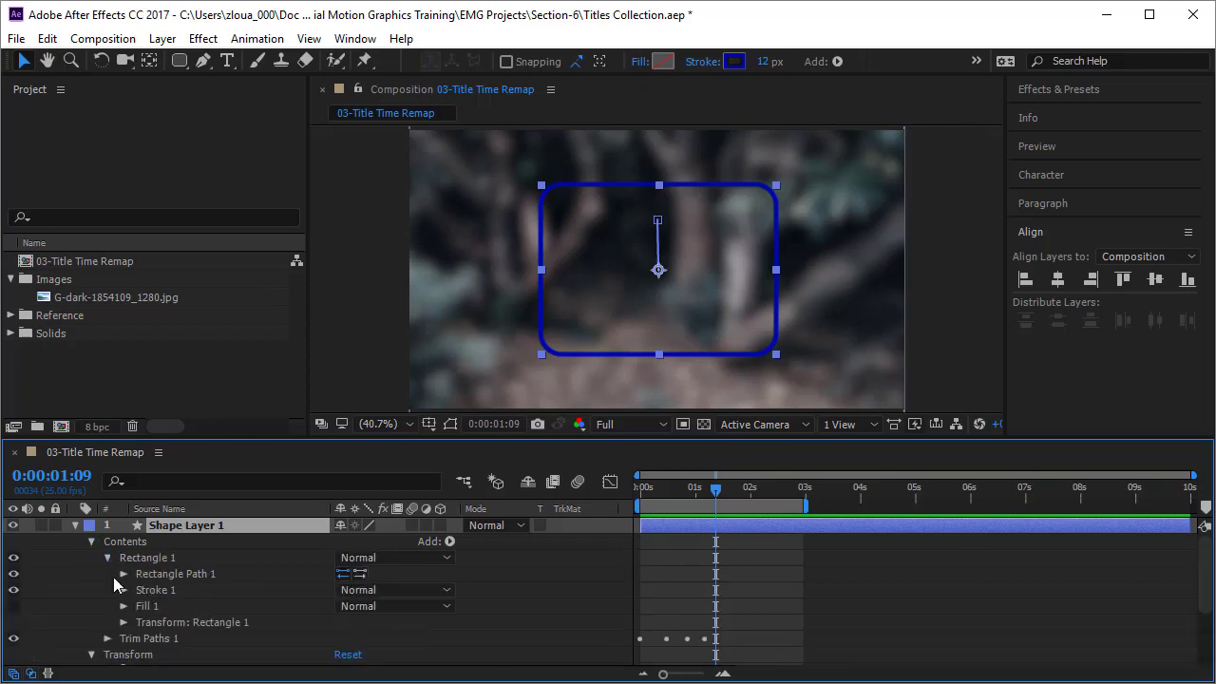
{"action": "left_click", "coordinate": [124, 575]}
{"action": "key", "text": "Page_Up"}
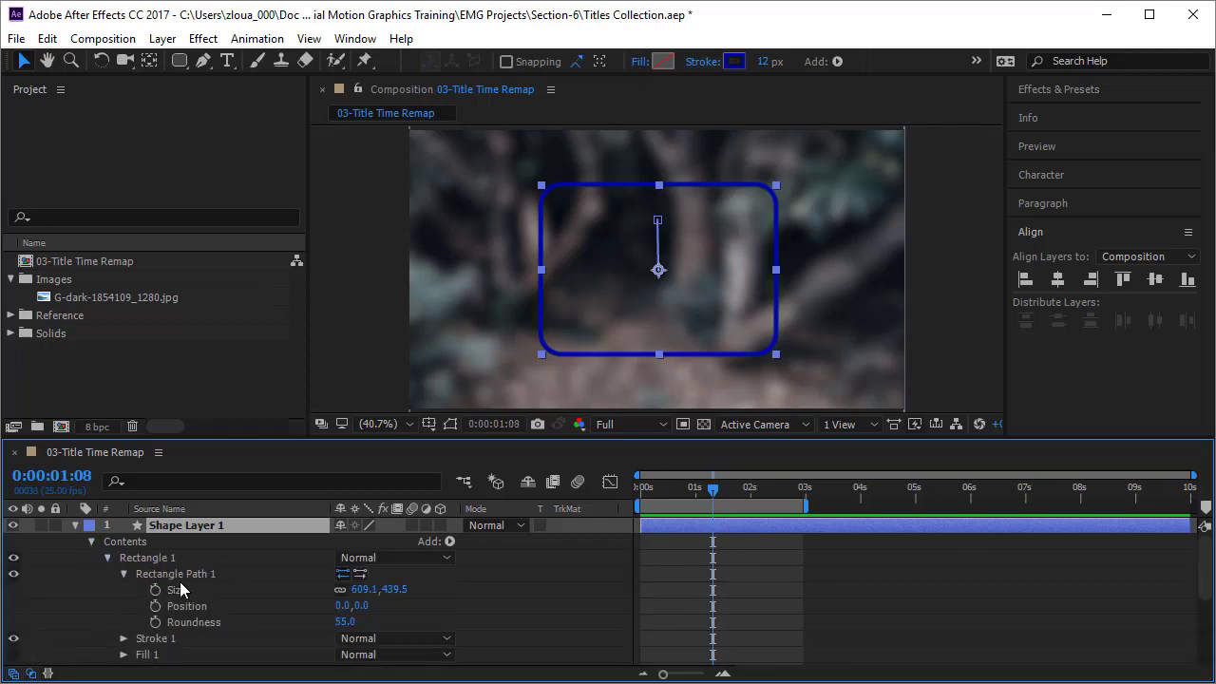
{"action": "left_click", "coordinate": [153, 590]}
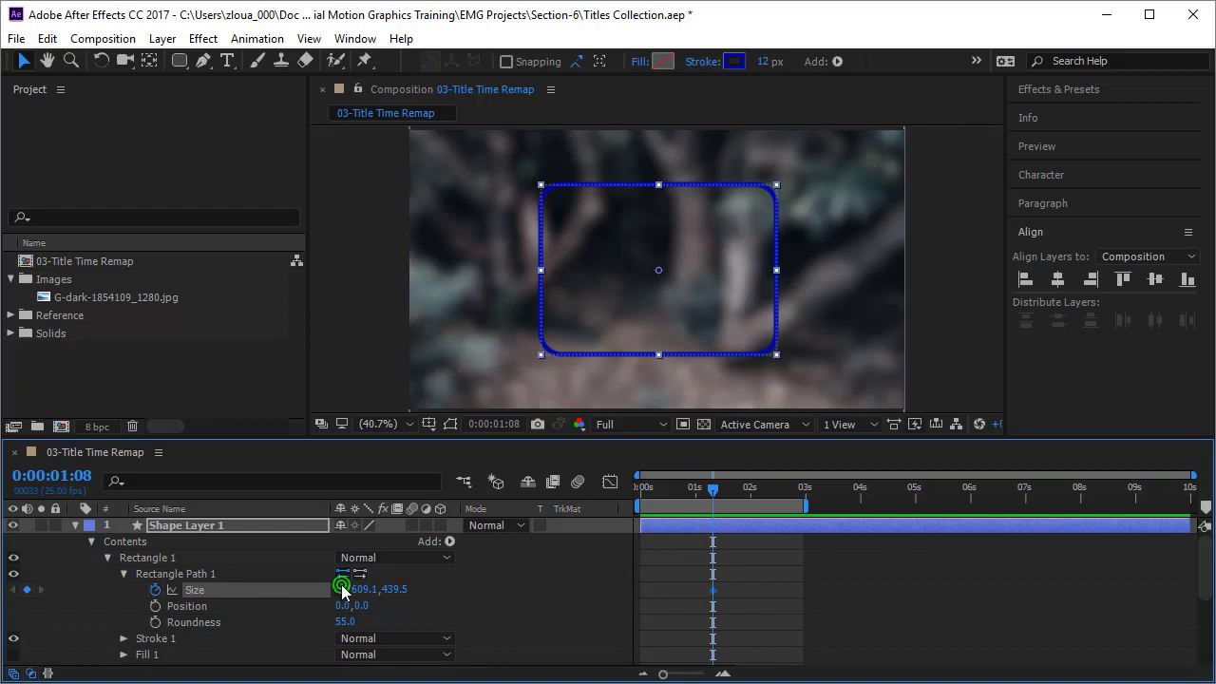
- At 1:15, set the rectangle's Size width to 339.1 (about 339.1,439.5), adding a keyframe
{"action": "left_click_drag", "start_coordinate": [716, 494], "coordinate": [729, 489]}
{"action": "left_click_drag", "start_coordinate": [364, 588], "coordinate": [340, 602]}
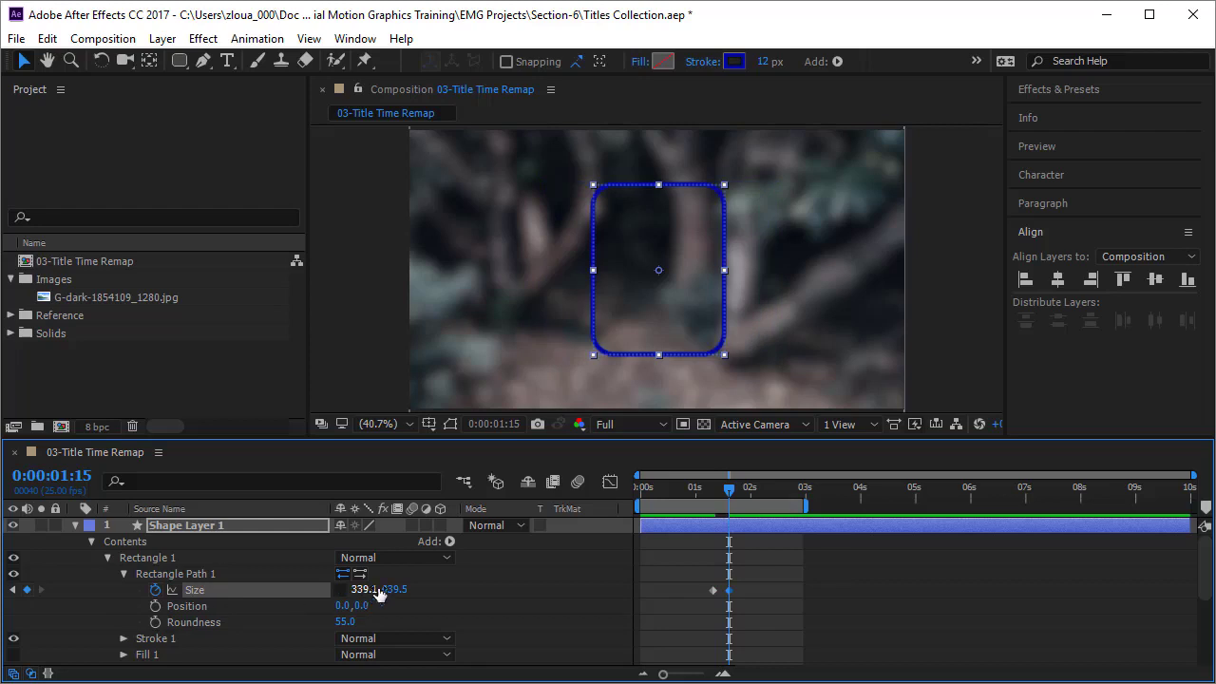
{"action": "left_click", "coordinate": [774, 590]}
{"action": "key", "text": "Home"}
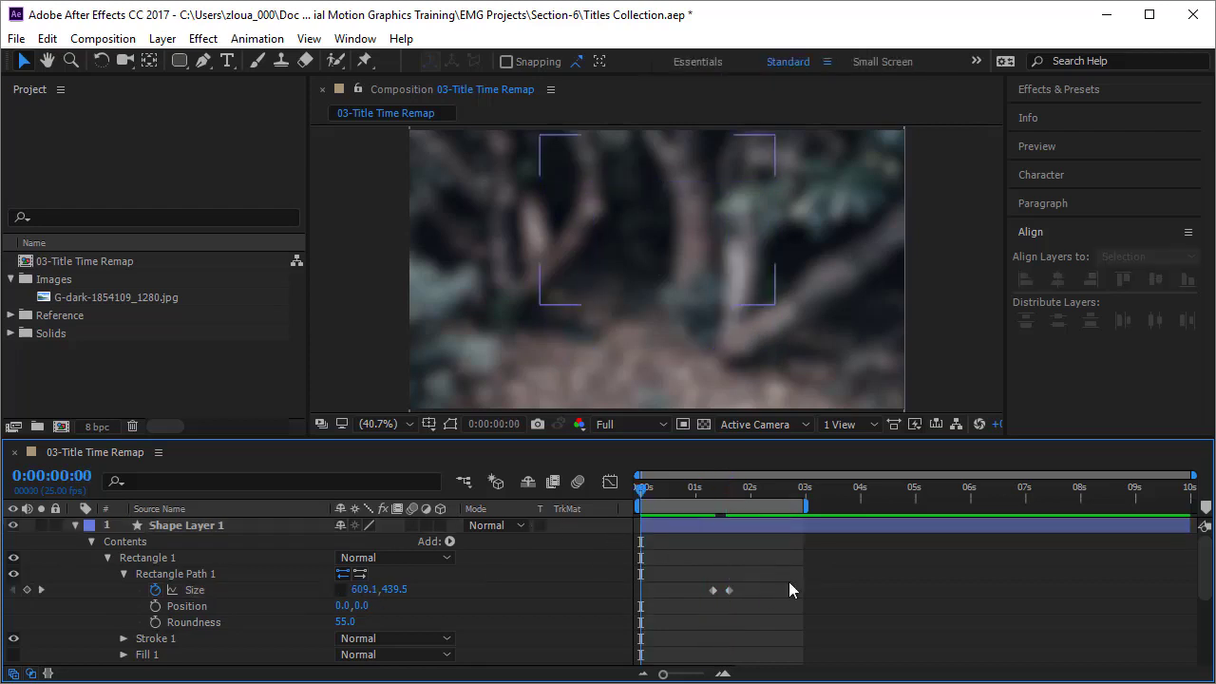
{"action": "key", "text": "space"}
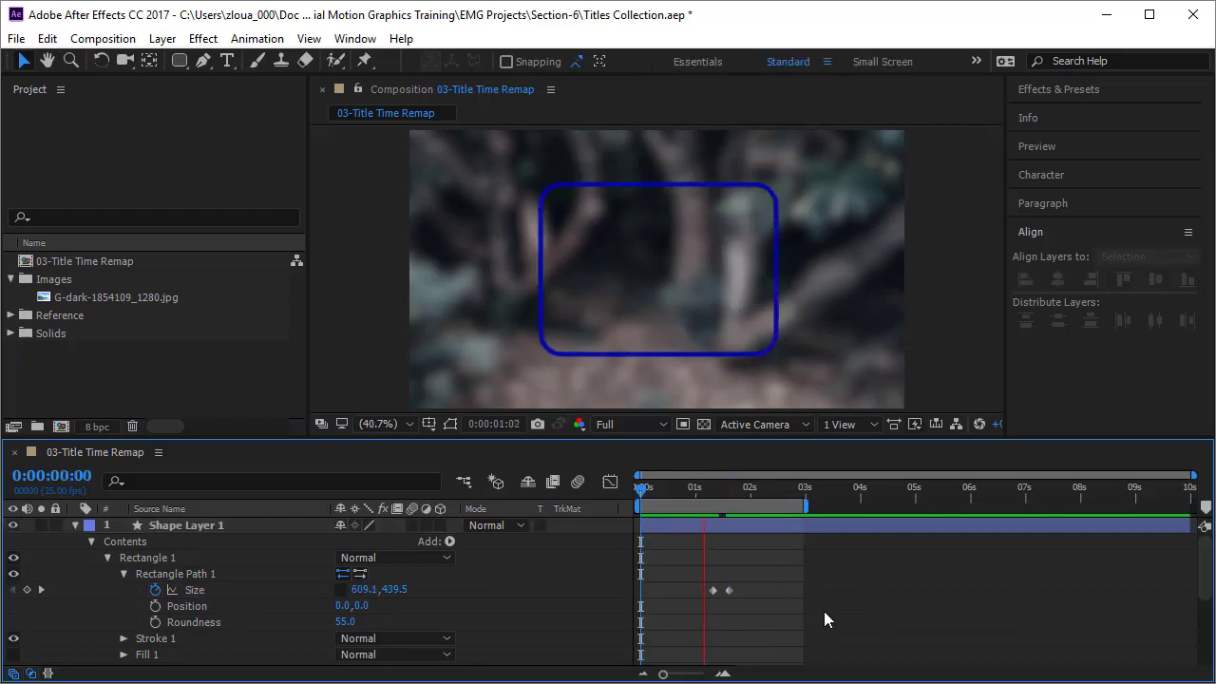